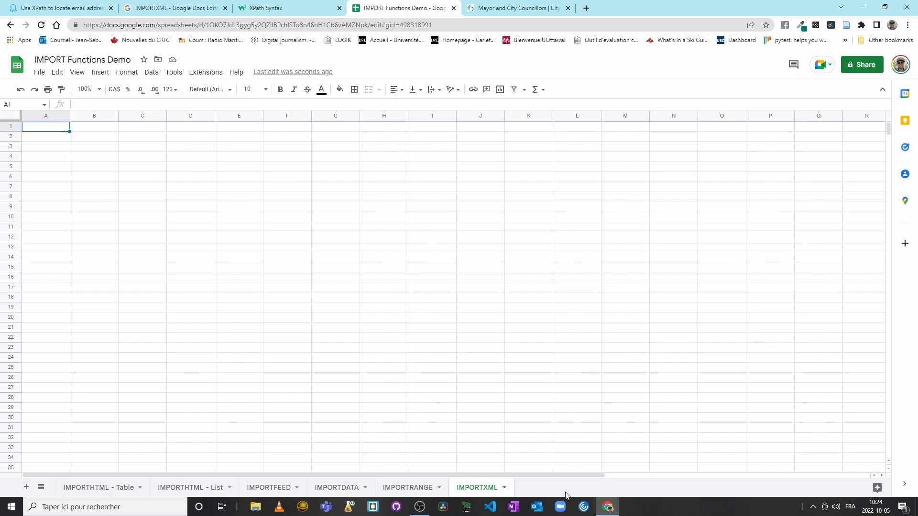
Step: On the Mayor and City Councillors page, inspect a councillor's name in DevTools and start the element picker
{"action": "left_click", "coordinate": [505, 7]}
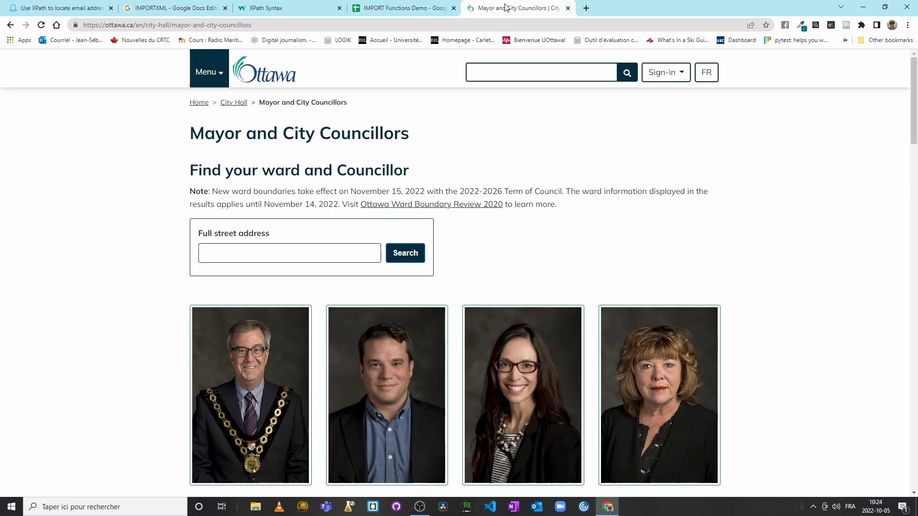
{"action": "scroll", "coordinate": [521, 254], "scroll_direction": "down", "scroll_amount": 3}
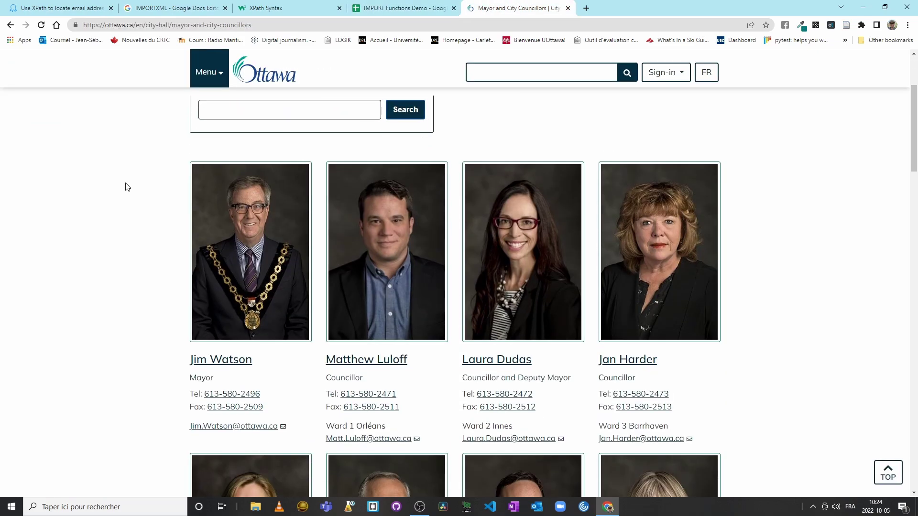
{"action": "scroll", "coordinate": [129, 171], "scroll_direction": "up", "scroll_amount": 3}
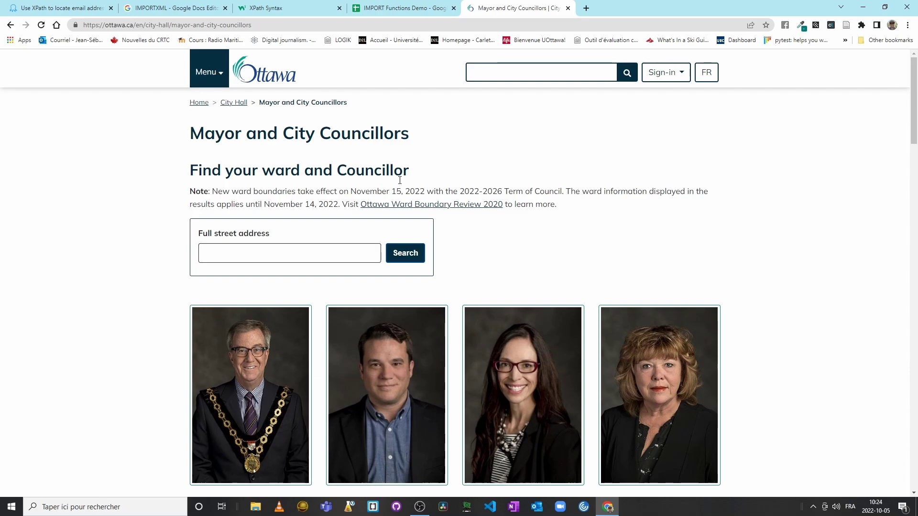
{"action": "scroll", "coordinate": [297, 262], "scroll_direction": "down", "scroll_amount": 3}
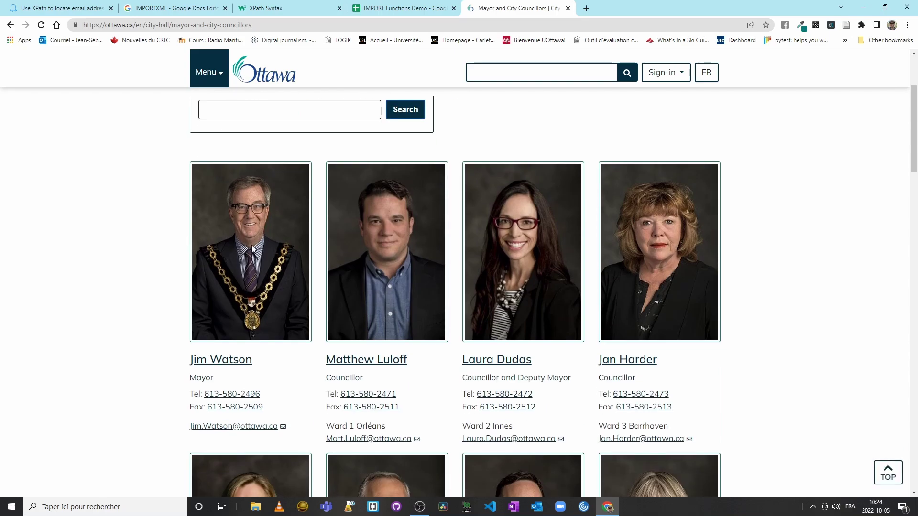
{"action": "right_click", "coordinate": [676, 364]}
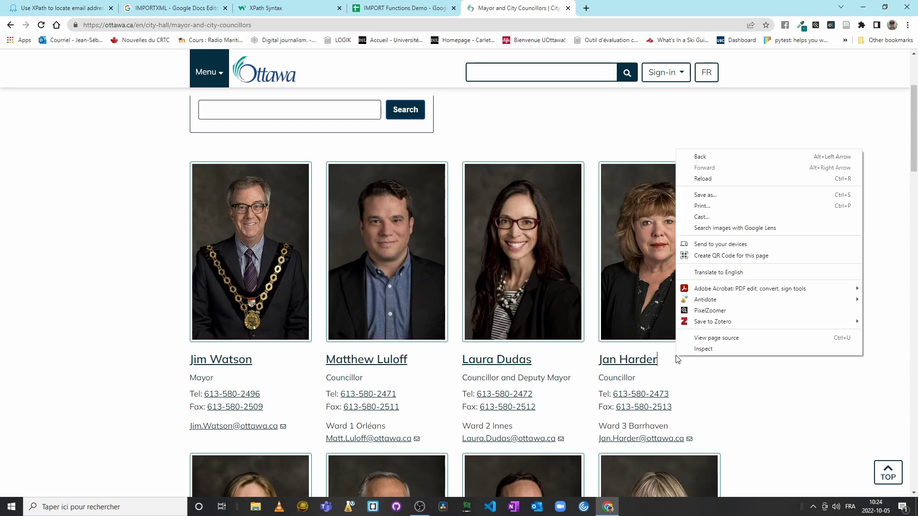
{"action": "left_click", "coordinate": [703, 350]}
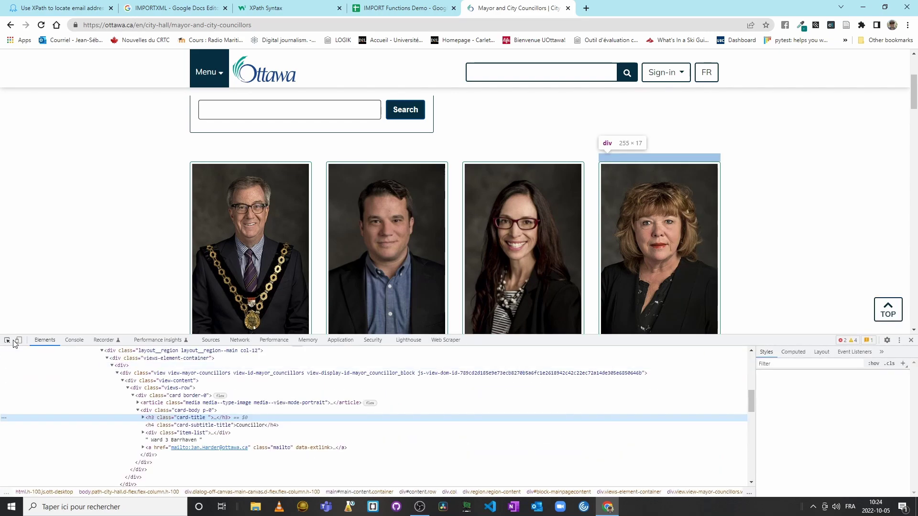
{"action": "left_click", "coordinate": [13, 341]}
{"action": "scroll", "coordinate": [231, 317], "scroll_direction": "down", "scroll_amount": 2}
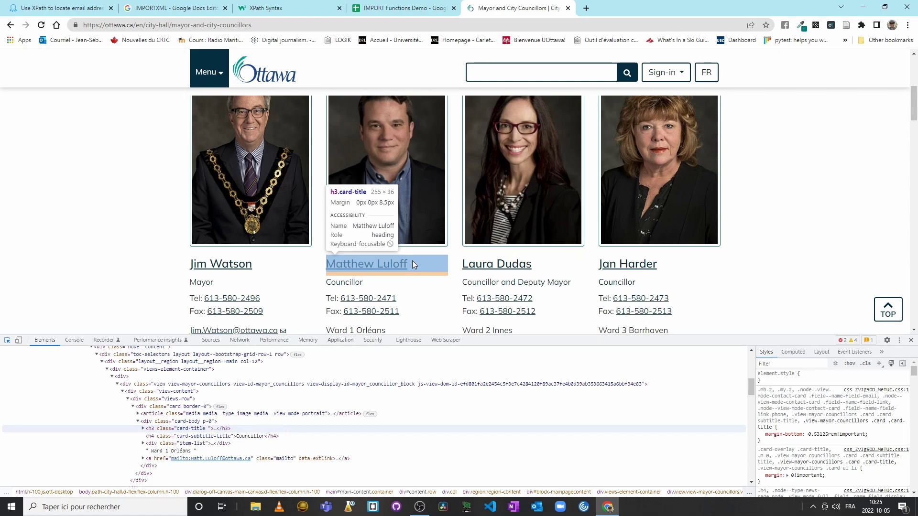
{"action": "scroll", "coordinate": [413, 260], "scroll_direction": "down", "scroll_amount": 2}
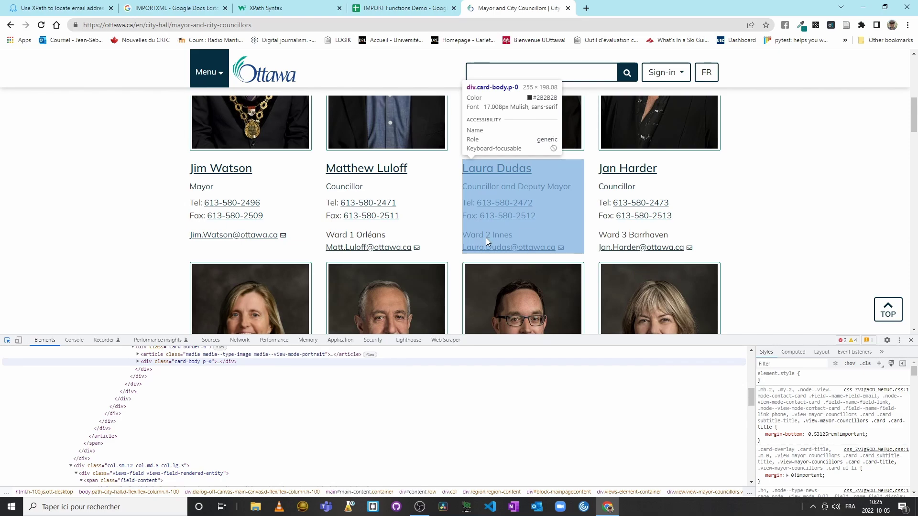
Step: Pick the deputy mayor's card and expand its div.card-body to inspect the ward text
{"action": "left_click", "coordinate": [486, 237]}
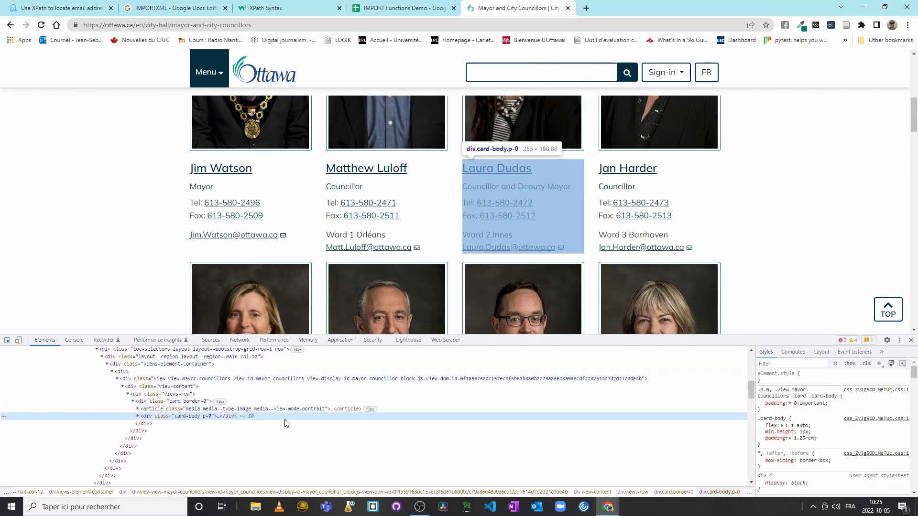
{"action": "left_click", "coordinate": [138, 416]}
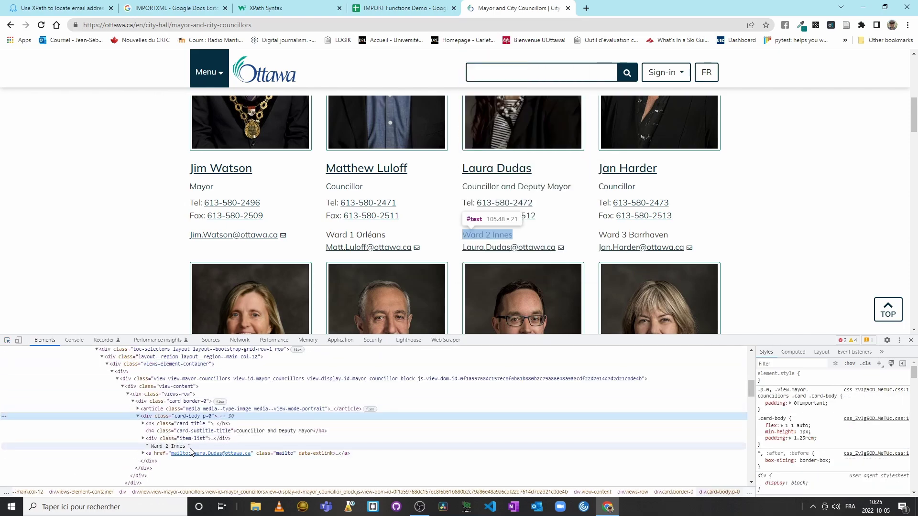
{"action": "left_click", "coordinate": [190, 447]}
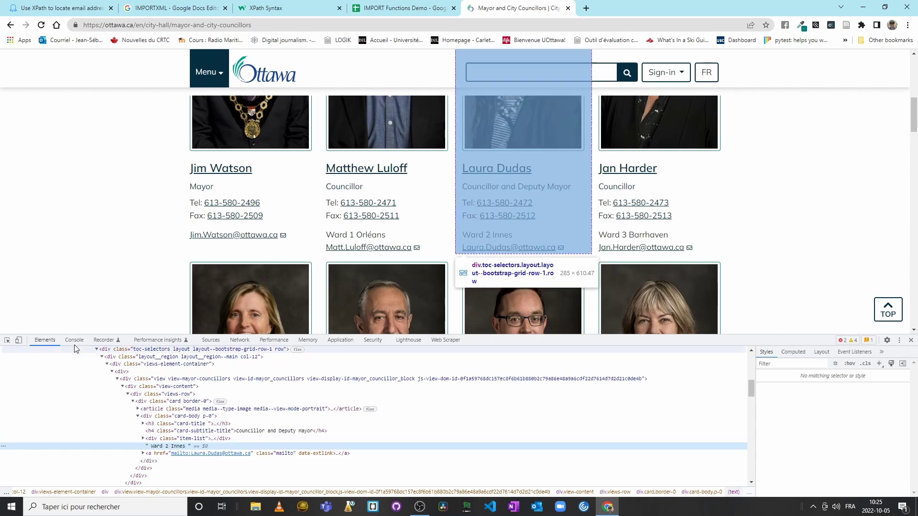
Step: Inspect the second councillor's mailto e-mail link, then close DevTools and return to the spreadsheet
{"action": "left_click", "coordinate": [7, 340]}
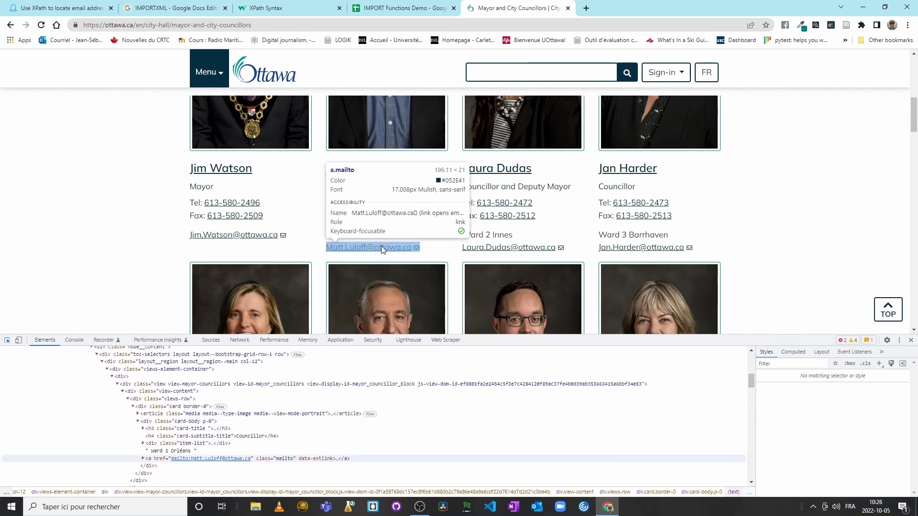
{"action": "left_click", "coordinate": [380, 246]}
{"action": "left_click", "coordinate": [911, 340]}
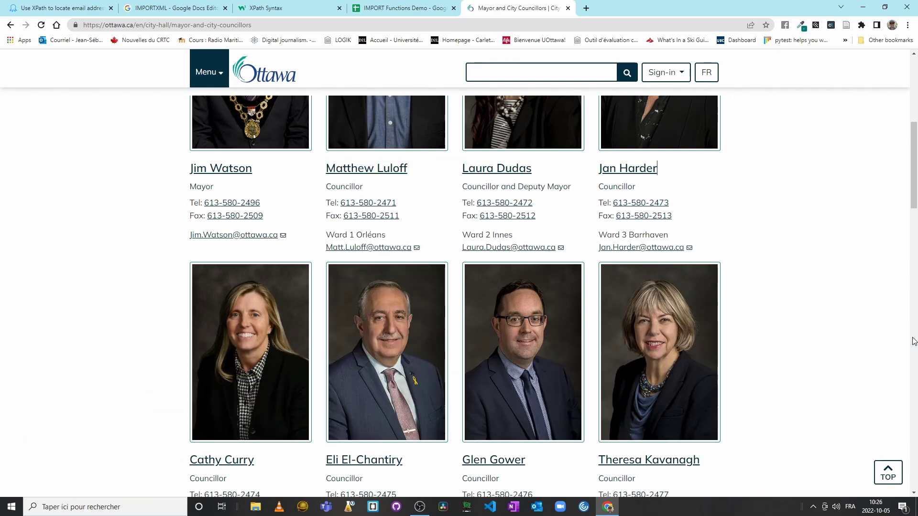
{"action": "scroll", "coordinate": [544, 318], "scroll_direction": "up", "scroll_amount": 3}
{"action": "scroll", "coordinate": [543, 318], "scroll_direction": "up", "scroll_amount": 1}
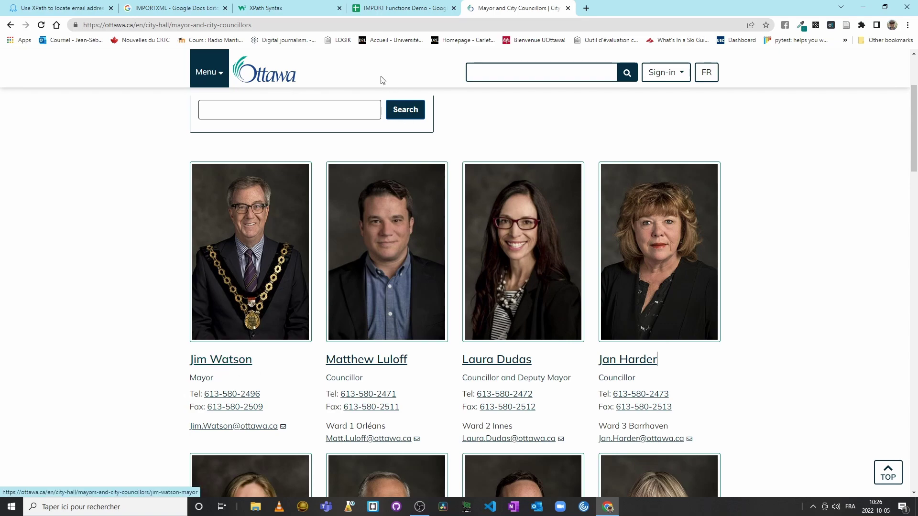
{"action": "left_click", "coordinate": [421, 9]}
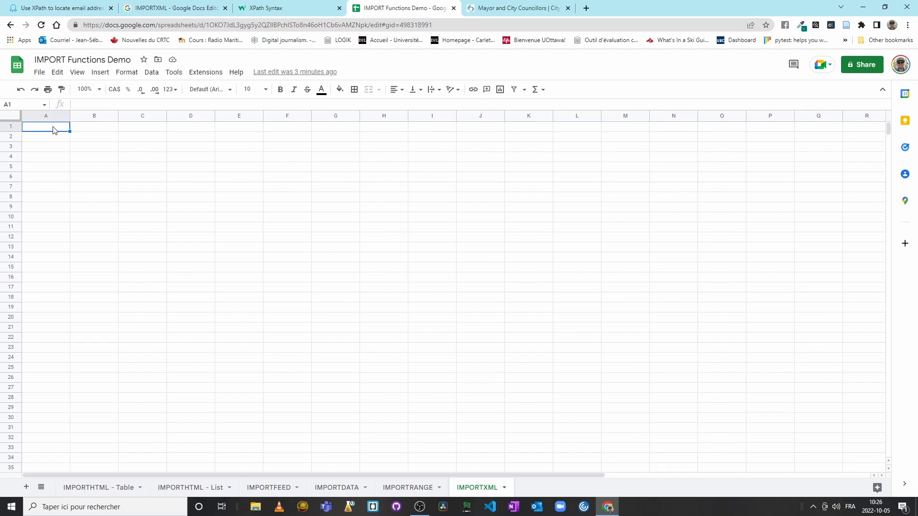
Step: Enter =IMPORTXML("<councillors page URL>", "//h3") in A1 to list the 24 names
{"action": "type", "text": "=IMPORT"}
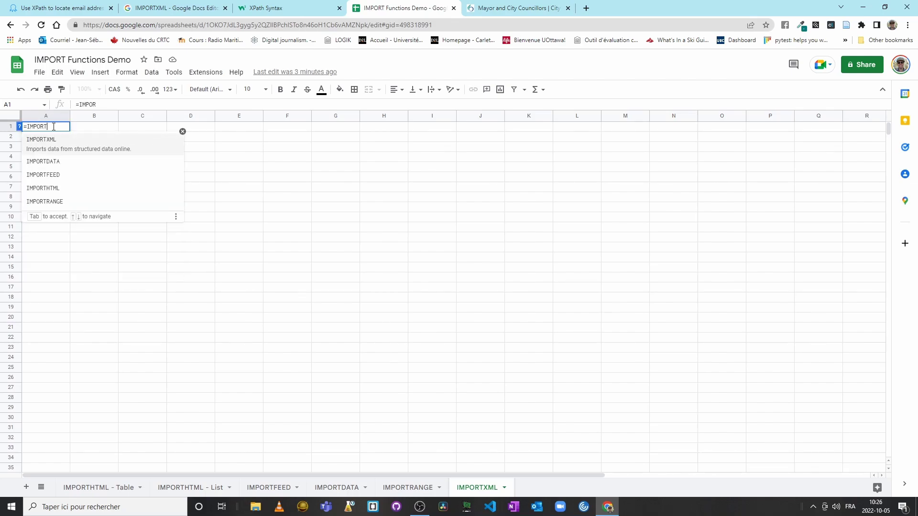
{"action": "type", "text": "XML(\""}
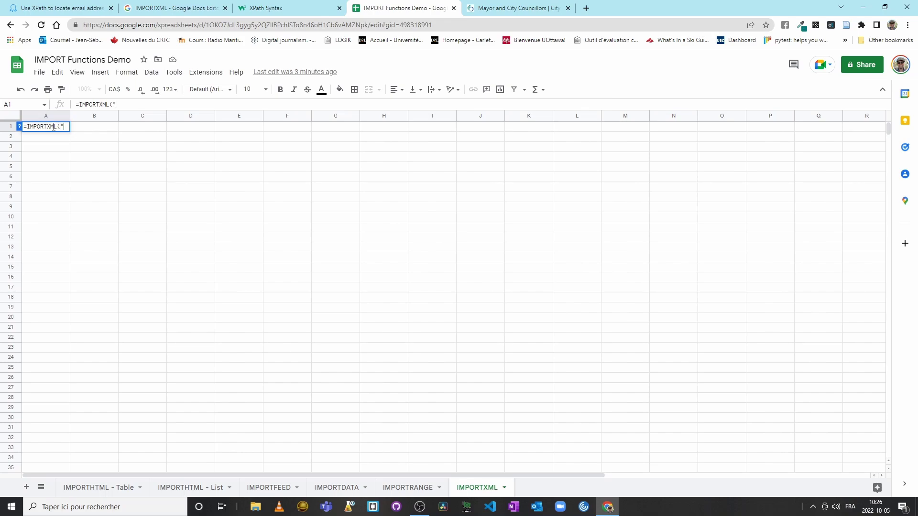
{"action": "type", "text": "https://ottawa.ca/en/city-hall/mayor-and-city-councillors"}
{"action": "type", "text": "\""}
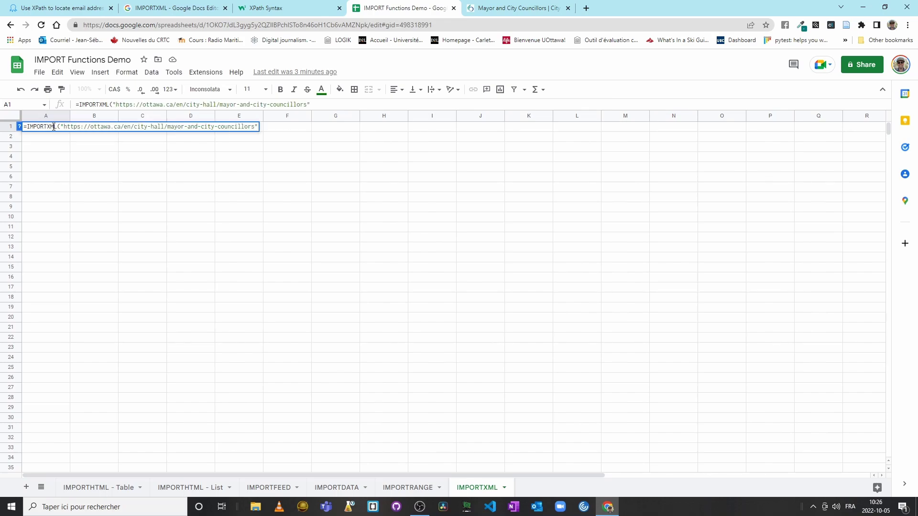
{"action": "type", "text": ", \"//h3\")"}
{"action": "key", "text": "Return"}
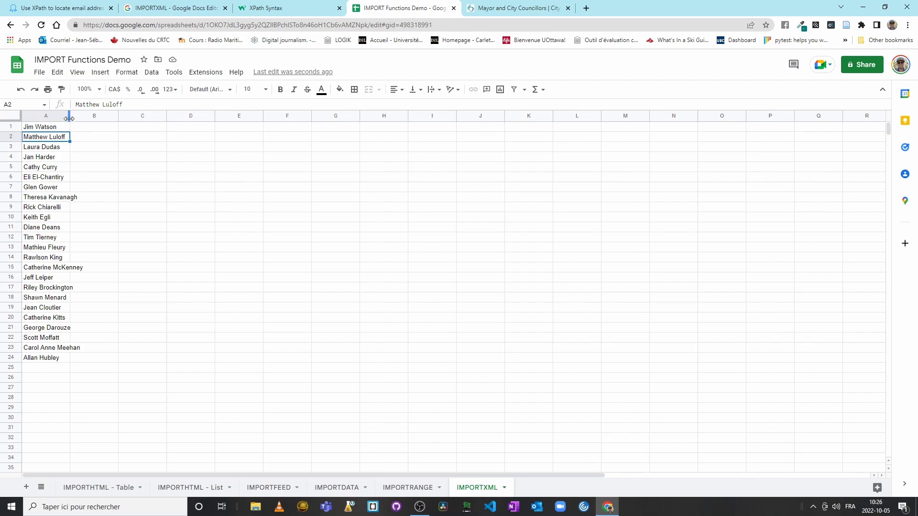
Step: Inspect the 'Councillor' title on the councillors page, revealing its h4.card-subtitle-title markup
{"action": "left_click", "coordinate": [499, 8]}
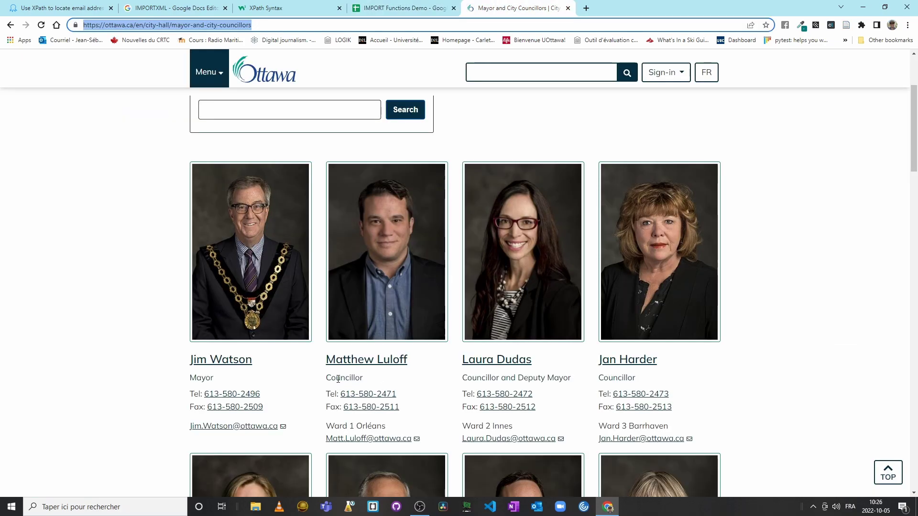
{"action": "right_click", "coordinate": [353, 379]}
{"action": "left_click", "coordinate": [405, 376]}
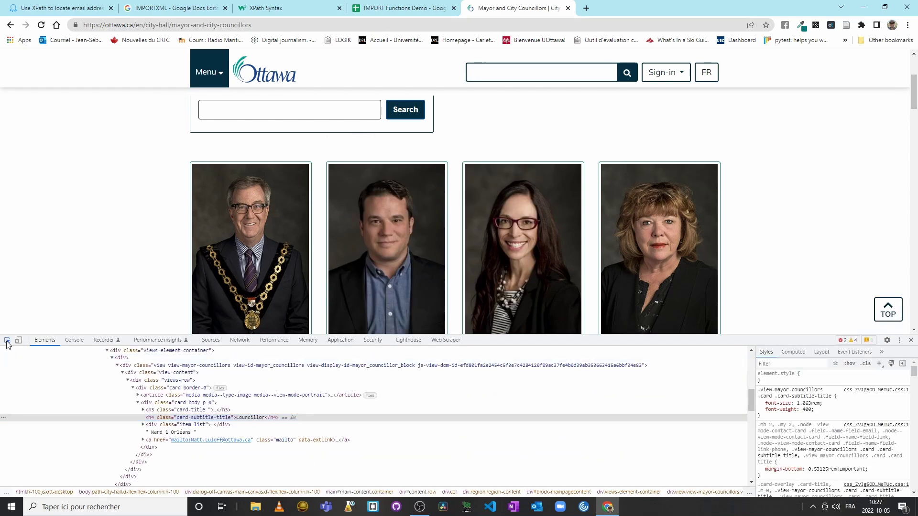
{"action": "scroll", "coordinate": [266, 317], "scroll_direction": "down", "scroll_amount": 3}
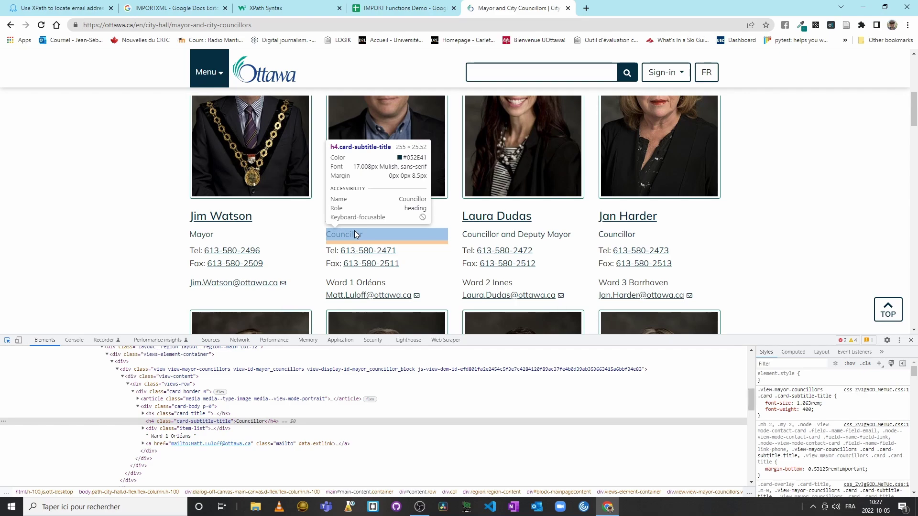
Step: Copy the A1 IMPORTXML formula into B1 and change its XPath from //h3 to //h4
{"action": "left_click", "coordinate": [413, 11]}
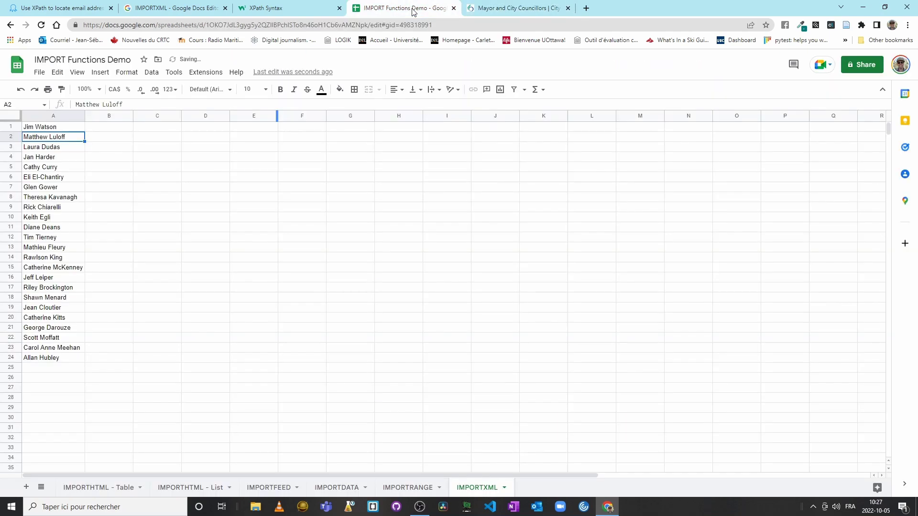
{"action": "key", "text": "Up"}
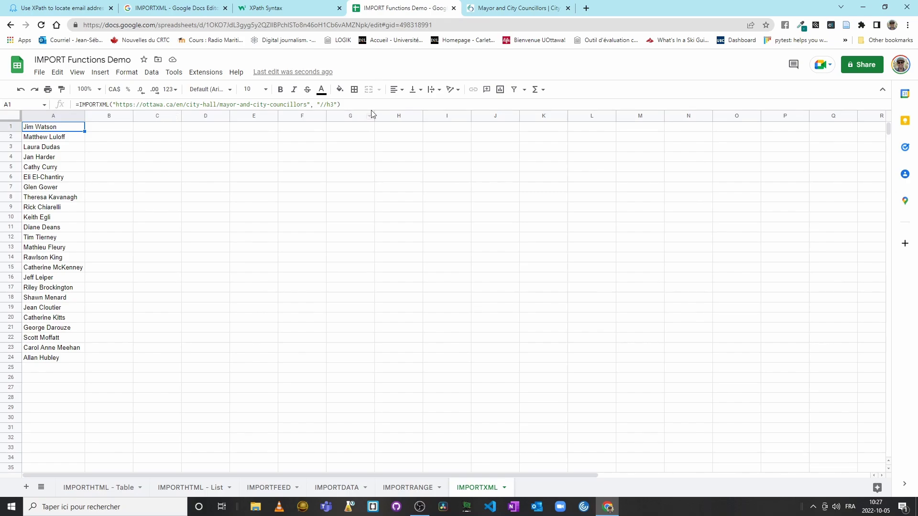
{"action": "left_click_drag", "start_coordinate": [371, 107], "coordinate": [59, 109]}
{"action": "key", "text": "ctrl+c"}
{"action": "left_click", "coordinate": [127, 156]}
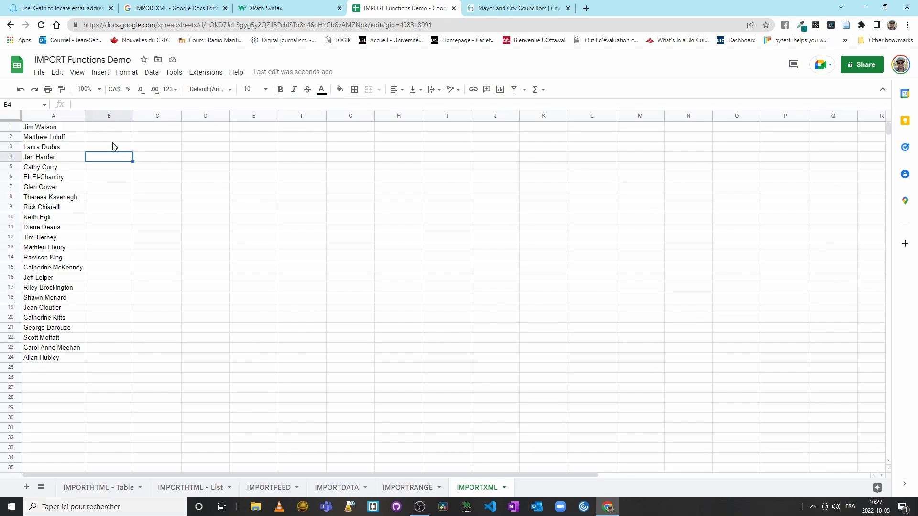
{"action": "left_click", "coordinate": [115, 127]}
{"action": "key", "text": "ctrl+v"}
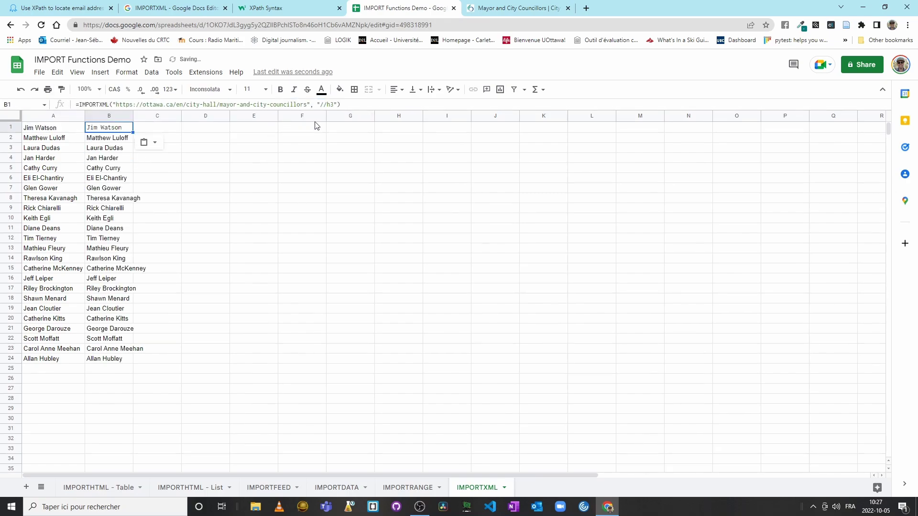
{"action": "left_click", "coordinate": [330, 105]}
{"action": "key", "text": "BackSpace"}
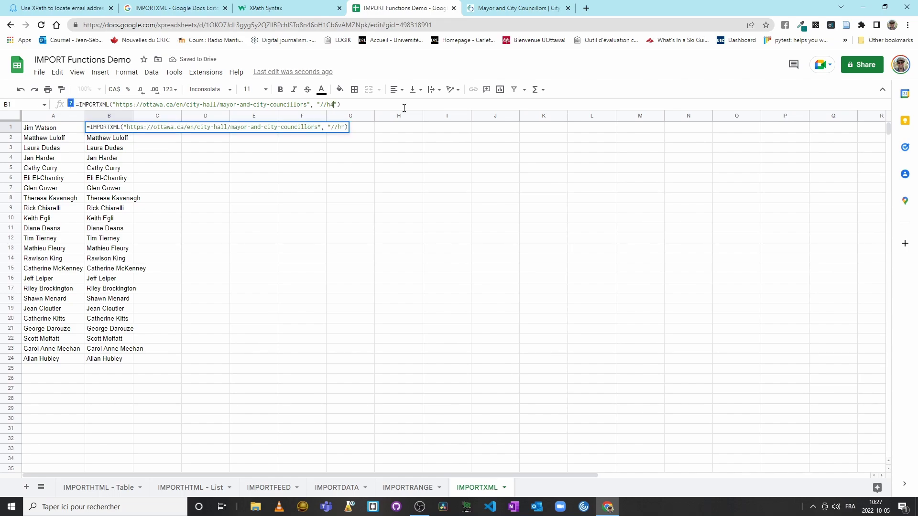
{"action": "type", "text": "4"}
{"action": "key", "text": "Return"}
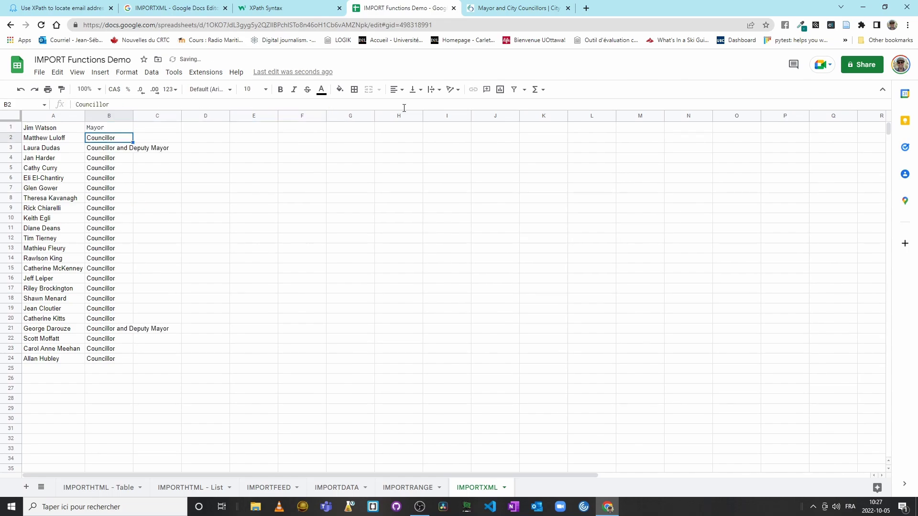
Step: Autofit column B to the longest position title and compare the A1 and B1 formulas
{"action": "left_click_drag", "start_coordinate": [132, 114], "coordinate": [132, 113]}
{"action": "double_click", "coordinate": [132, 114]}
{"action": "left_click", "coordinate": [55, 128]}
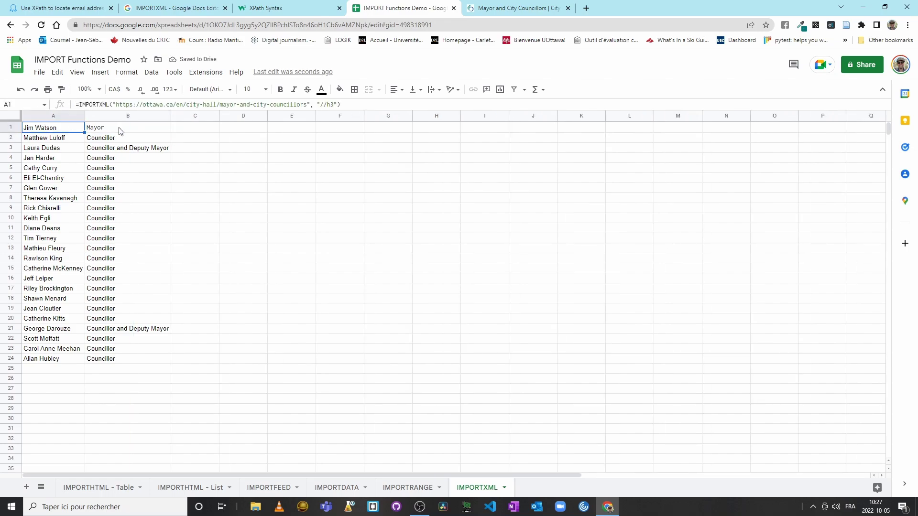
{"action": "left_click", "coordinate": [119, 130]}
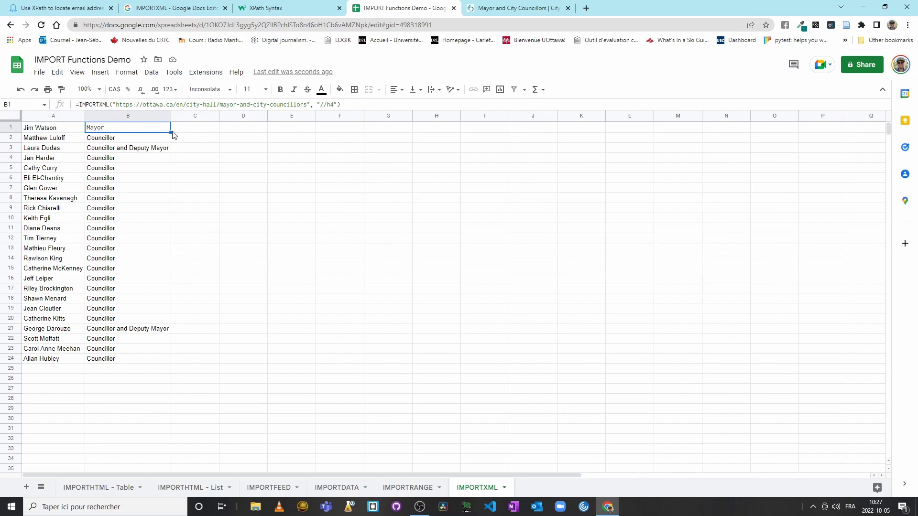
{"action": "left_click", "coordinate": [192, 130]}
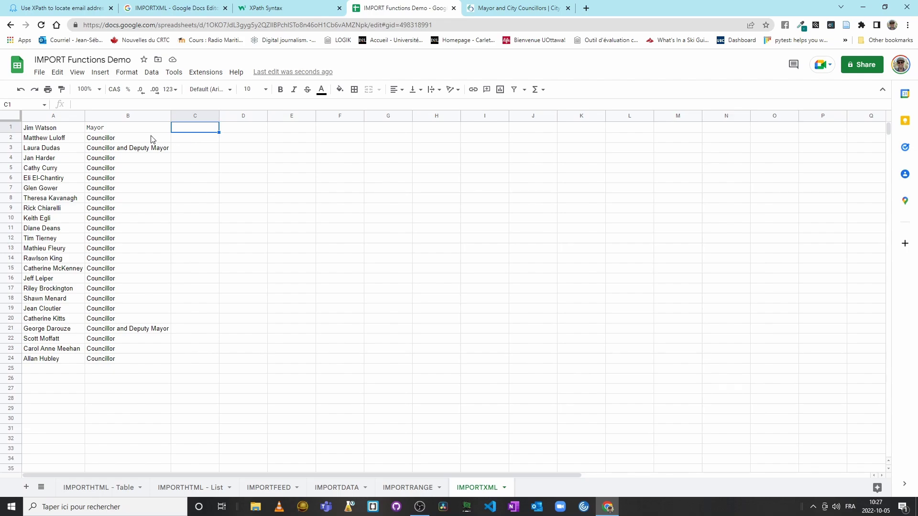
Step: Insert a row above the data and type the headers Name and Position
{"action": "left_click", "coordinate": [50, 130]}
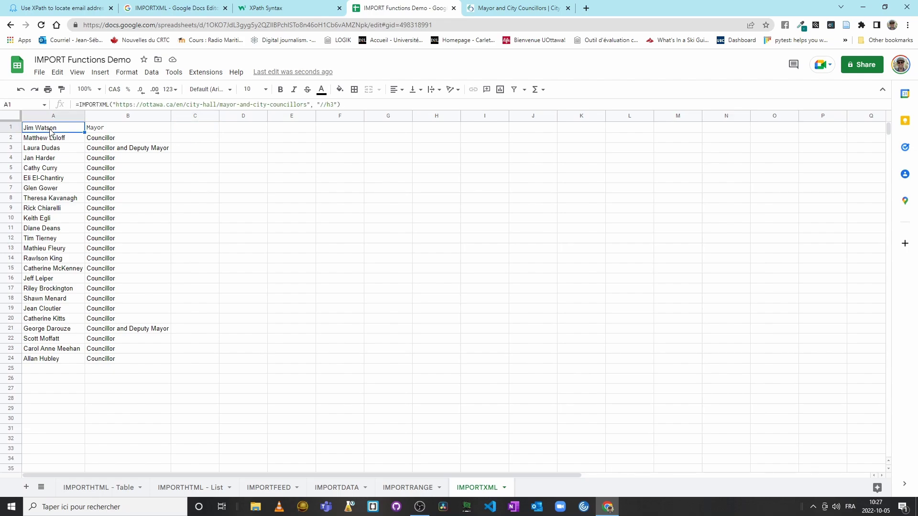
{"action": "right_click", "coordinate": [53, 128]}
{"action": "left_click", "coordinate": [118, 209]}
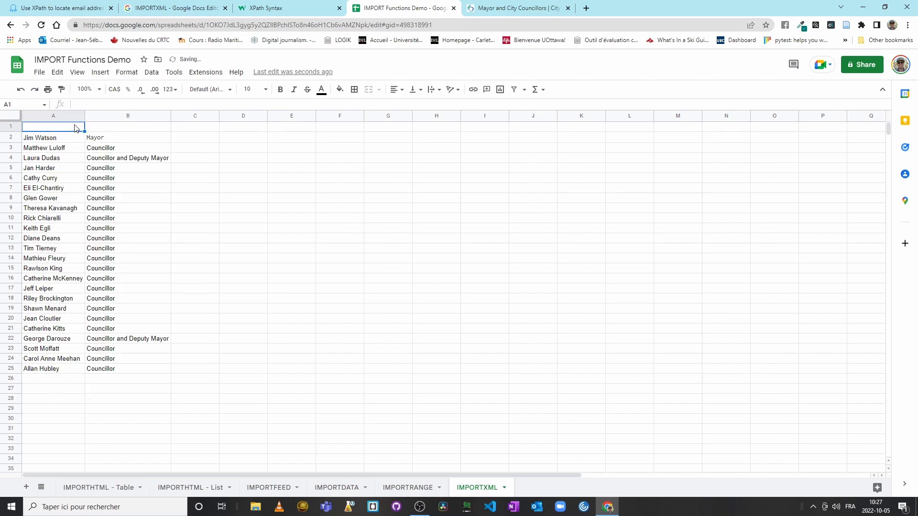
{"action": "type", "text": "Name"}
{"action": "key", "text": "Tab"}
{"action": "type", "text": "Po"}
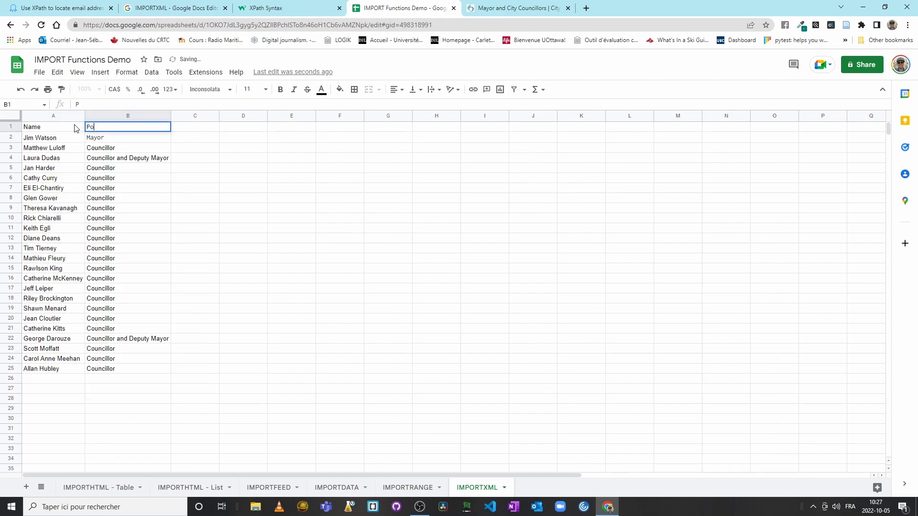
{"action": "type", "text": "sition"}
{"action": "key", "text": "Tab"}
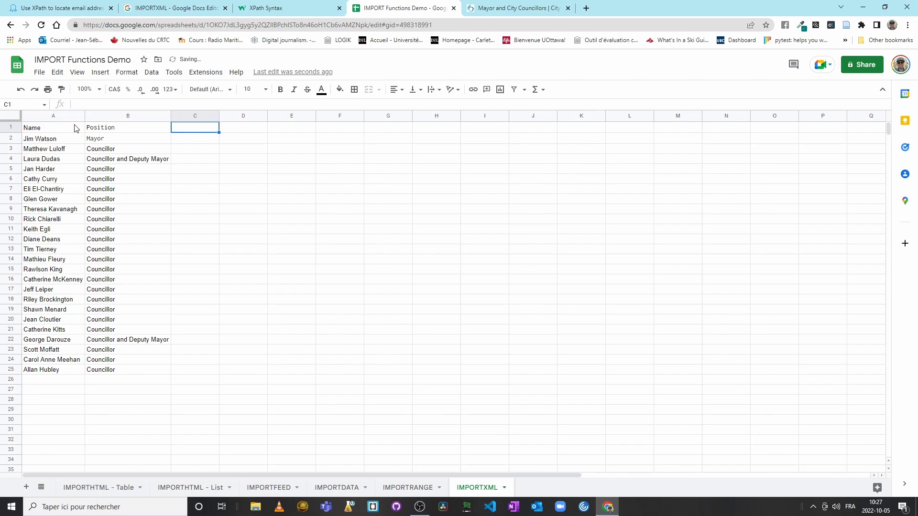
Step: Make header row 1 bold
{"action": "left_click", "coordinate": [7, 126]}
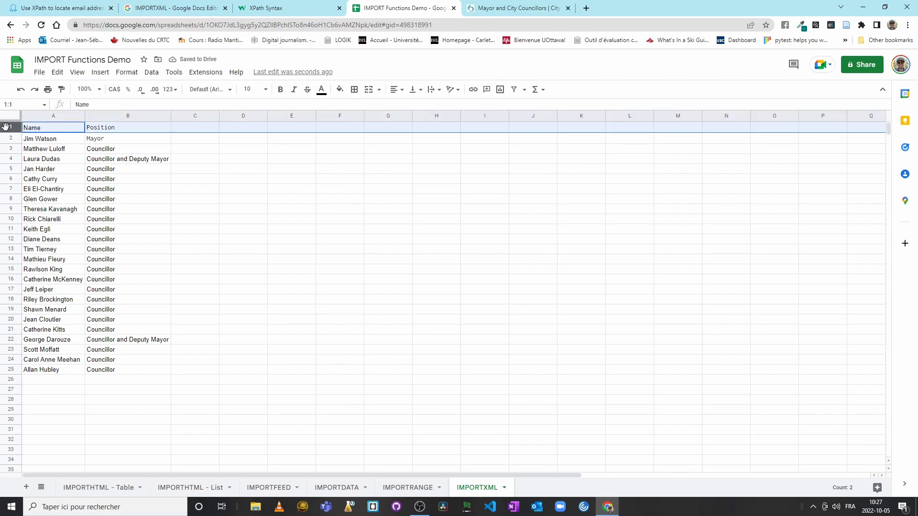
{"action": "key", "text": "ctrl+b"}
{"action": "left_click", "coordinate": [211, 168]}
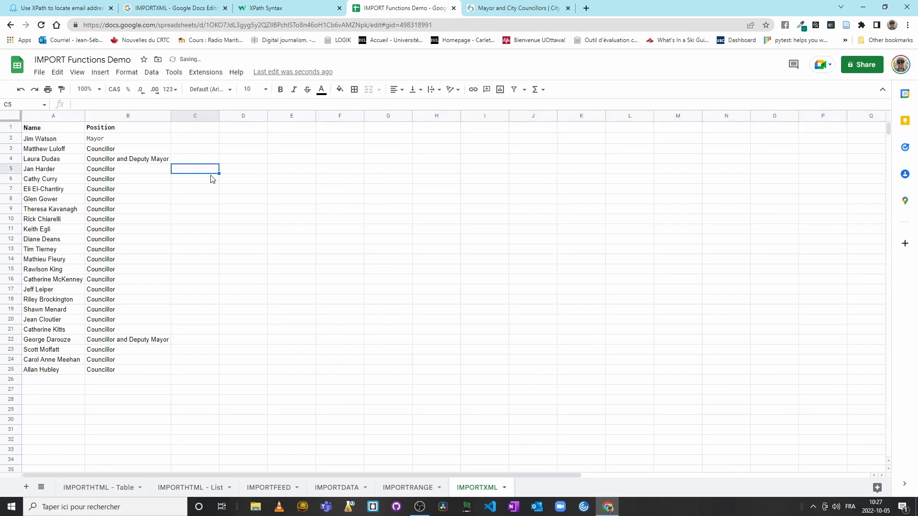
{"action": "left_click", "coordinate": [188, 130]}
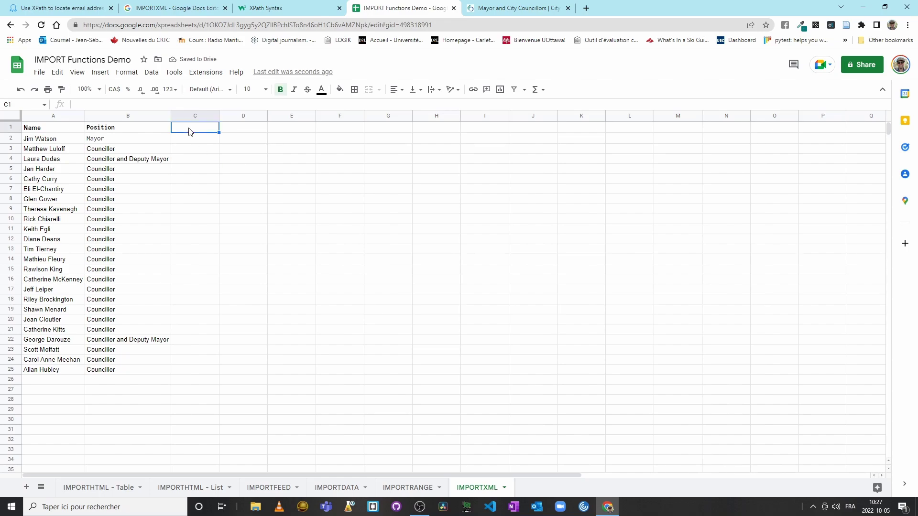
{"action": "left_click", "coordinate": [521, 6]}
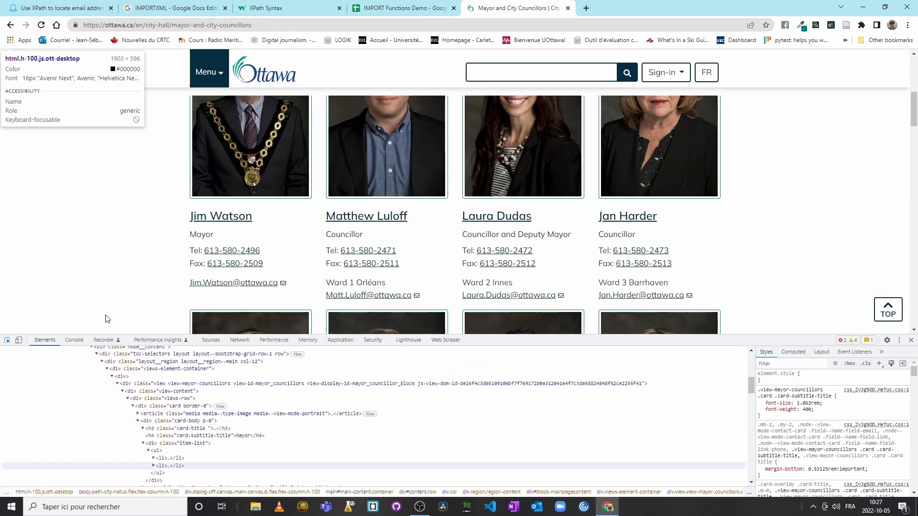
{"action": "left_click", "coordinate": [106, 319]}
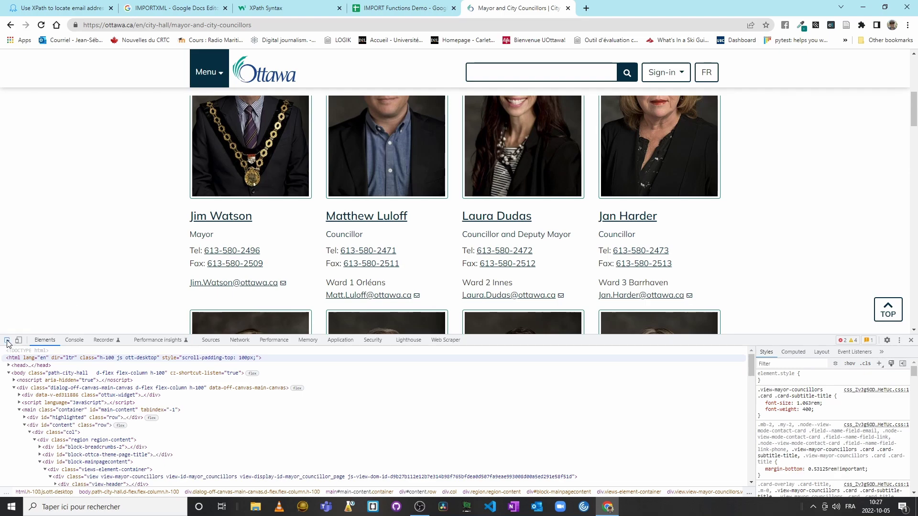
{"action": "left_click", "coordinate": [7, 343]}
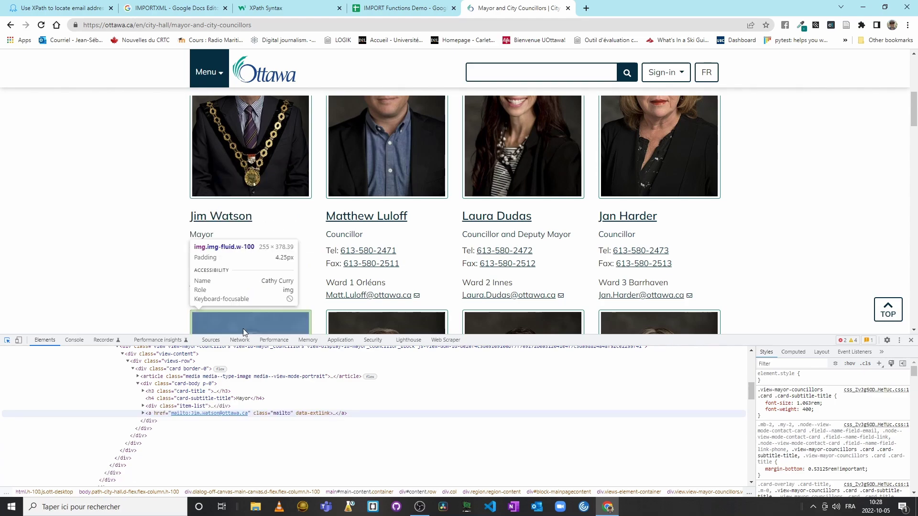
{"action": "scroll", "coordinate": [225, 402], "scroll_direction": "up", "scroll_amount": 10}
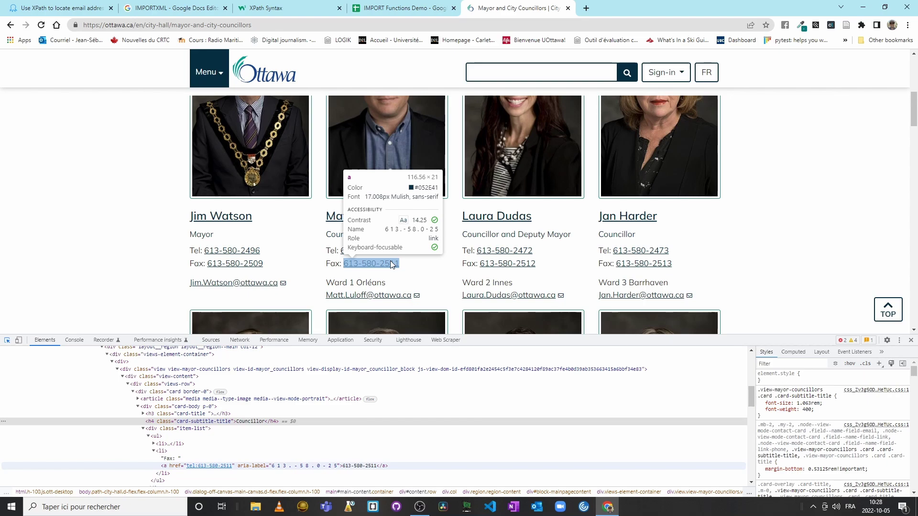
{"action": "key", "text": "Escape"}
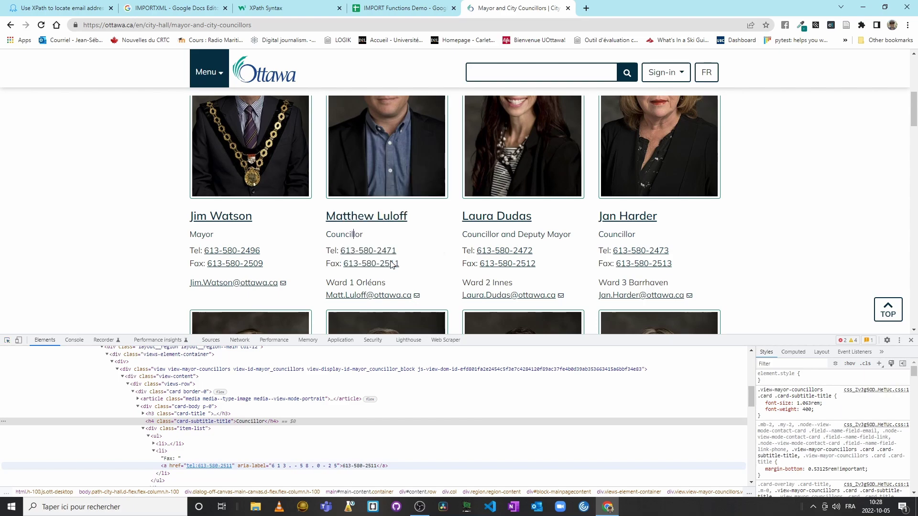
{"action": "left_click", "coordinate": [391, 263]}
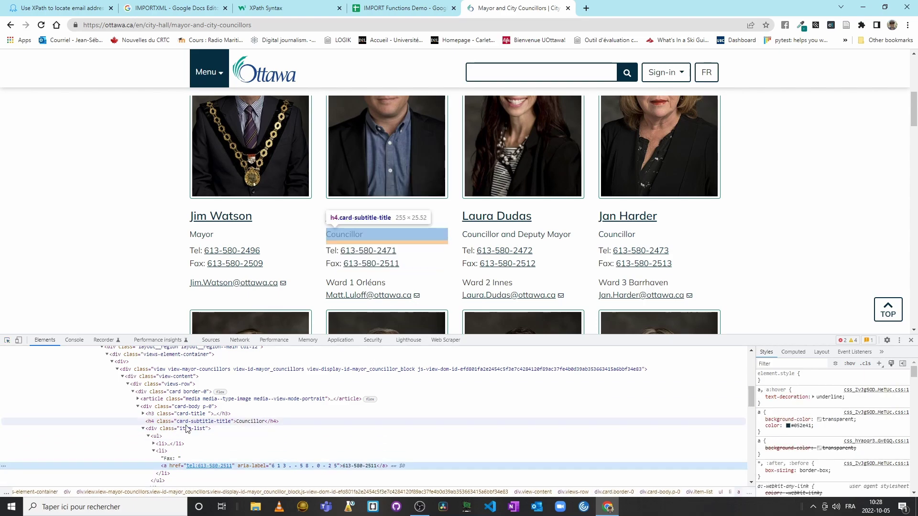
{"action": "left_click", "coordinate": [196, 429]}
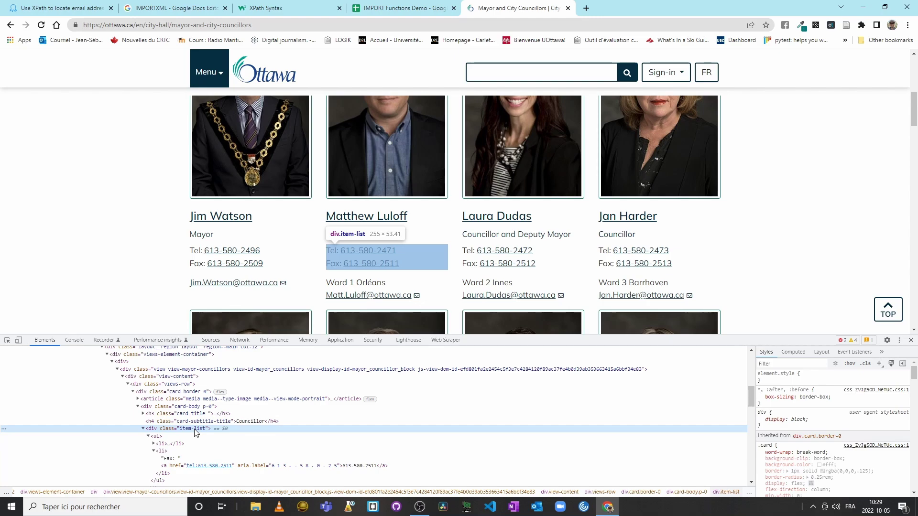
{"action": "double_click", "coordinate": [194, 429]}
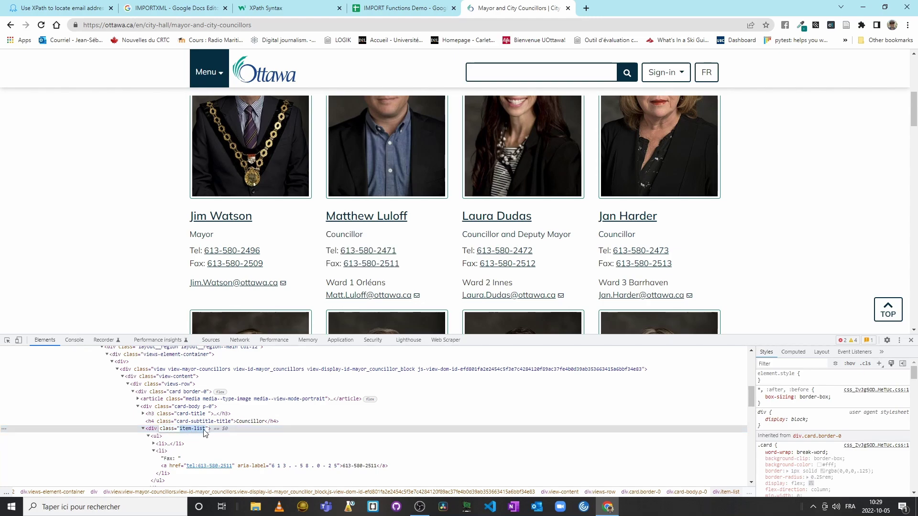
{"action": "left_click", "coordinate": [229, 432]}
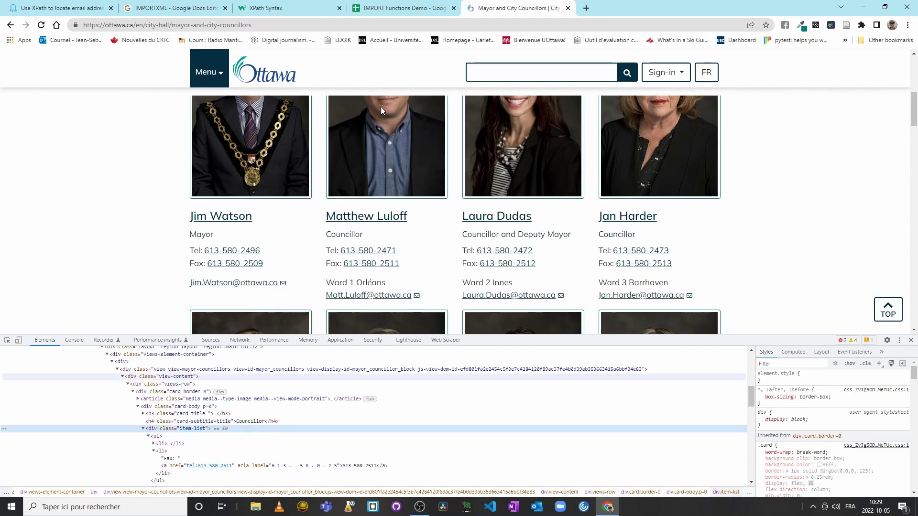
{"action": "left_click", "coordinate": [401, 6]}
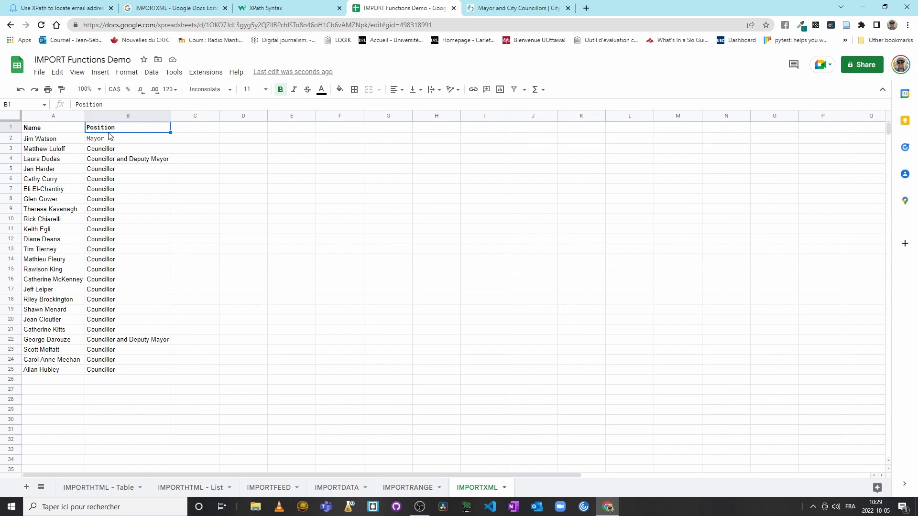
{"action": "left_click", "coordinate": [167, 140]}
Step: Copy the position formula into C2, try the XPath //div, then undo it
{"action": "left_click_drag", "start_coordinate": [169, 142], "coordinate": [200, 143]}
{"action": "left_click", "coordinate": [200, 142]}
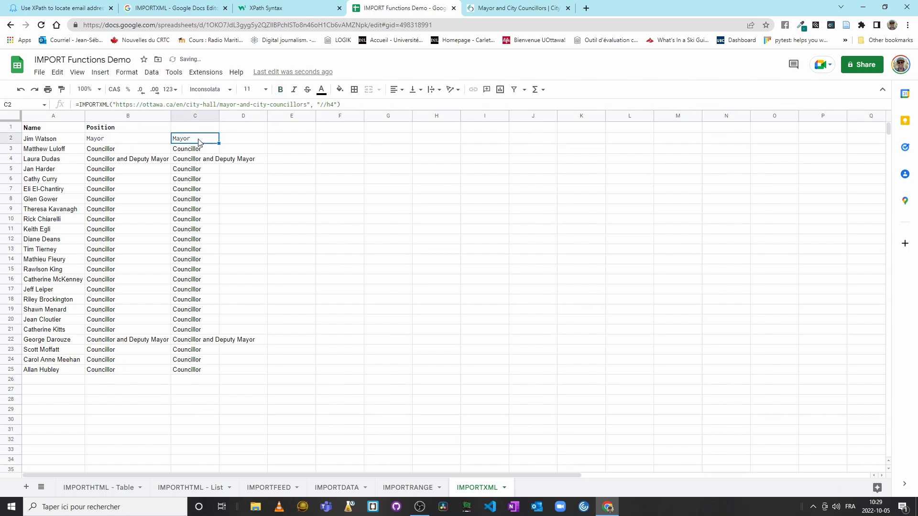
{"action": "left_click", "coordinate": [333, 104]}
{"action": "key", "text": "BackSpace"}
{"action": "key", "text": "BackSpace"}
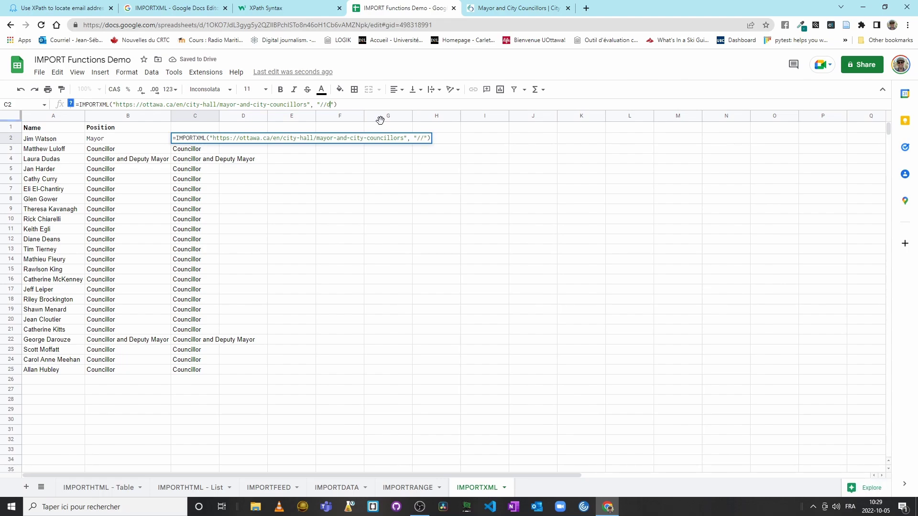
{"action": "type", "text": "div"}
{"action": "key", "text": "Return"}
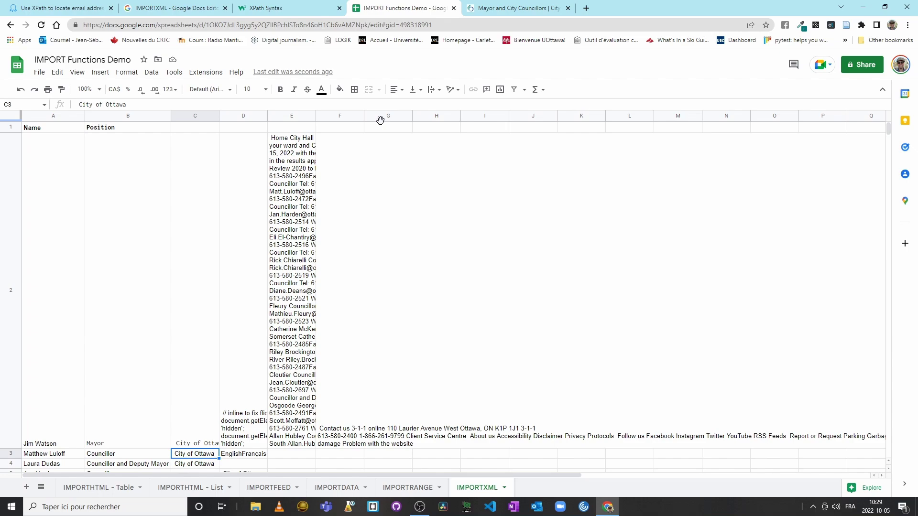
{"action": "key", "text": "ctrl+z"}
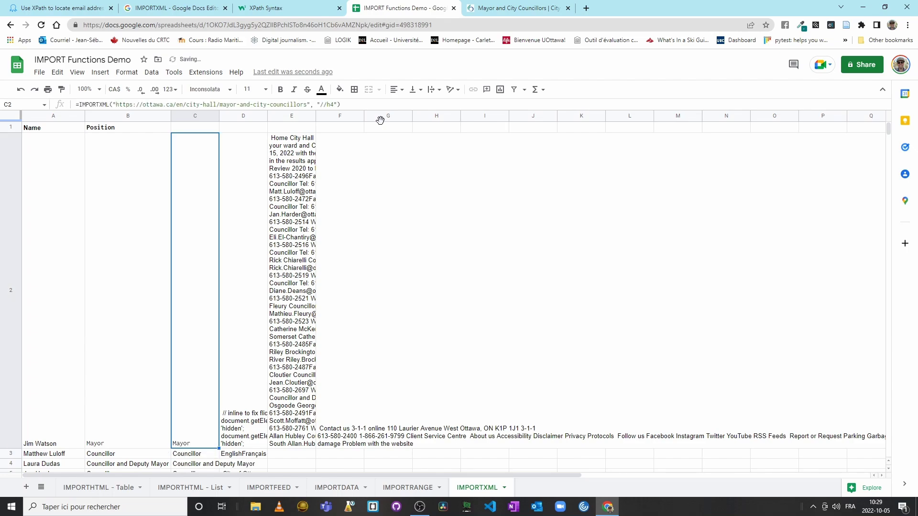
{"action": "left_click", "coordinate": [334, 104]}
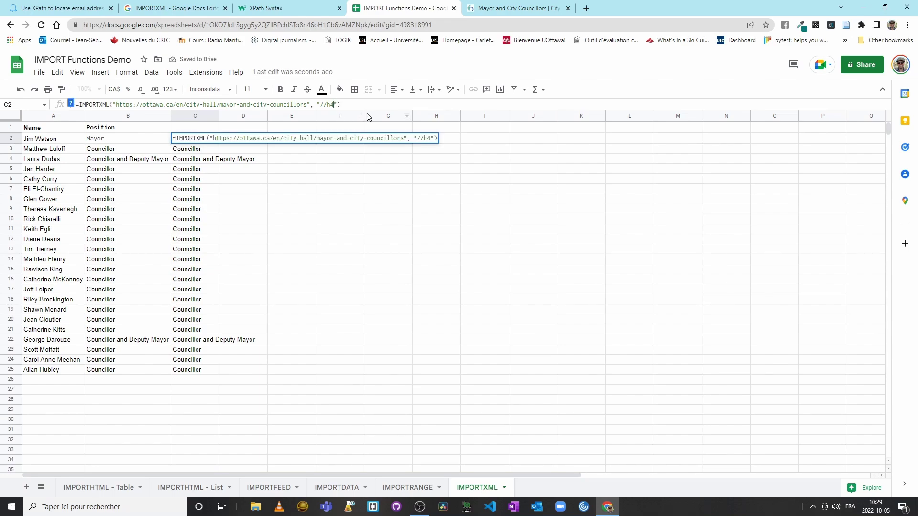
{"action": "key", "text": "BackSpace"}
{"action": "key", "text": "BackSpace"}
{"action": "type", "text": "div[@"}
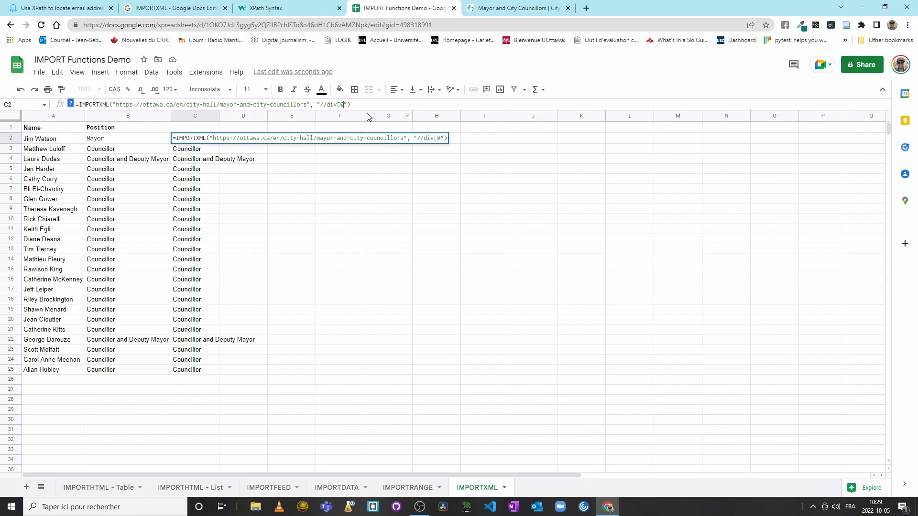
{"action": "type", "text": "class='"}
{"action": "left_click", "coordinate": [503, 6]}
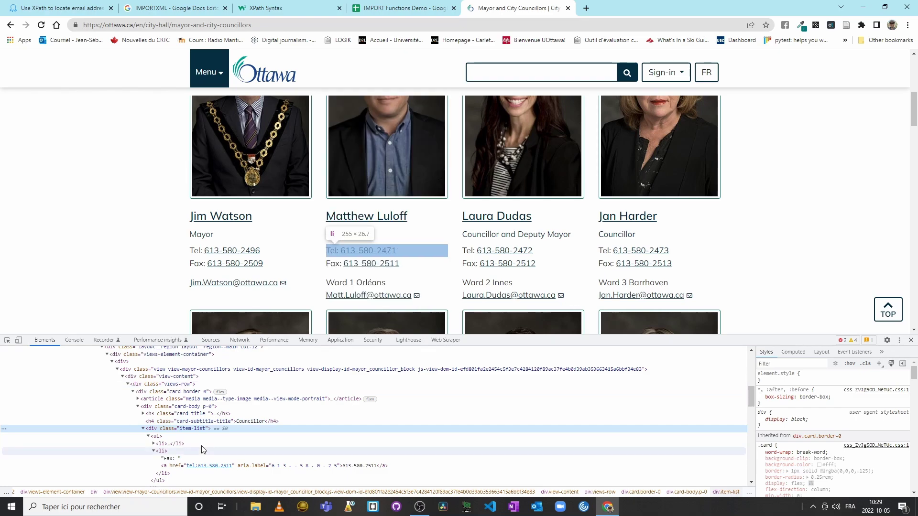
{"action": "left_click", "coordinate": [403, 13]}
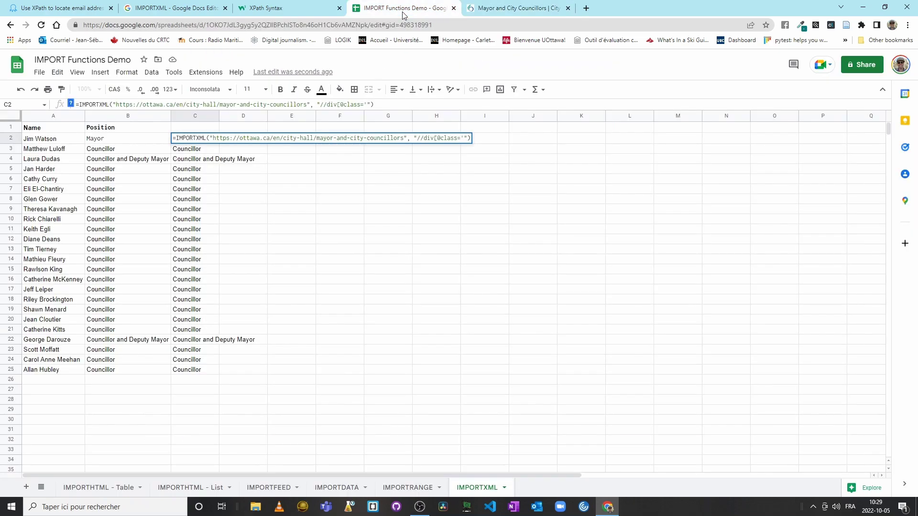
{"action": "type", "text": "item-list'"}
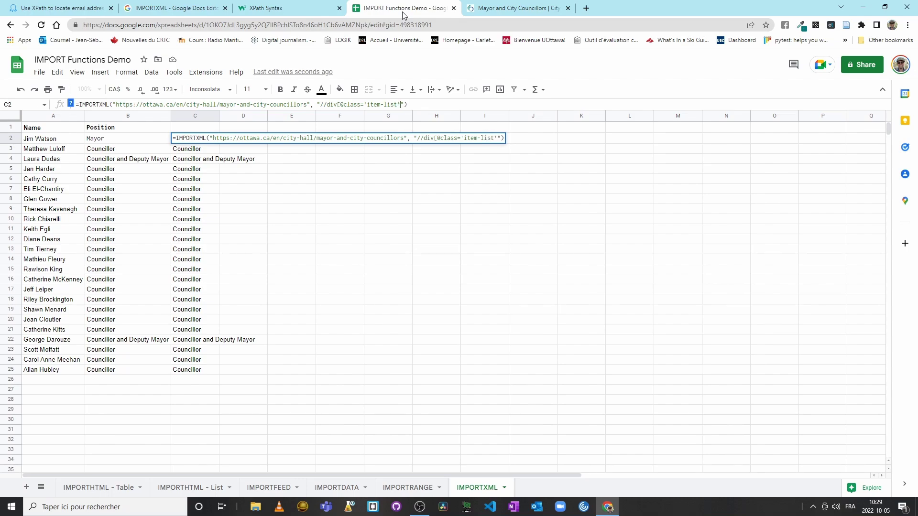
{"action": "type", "text": "]"}
{"action": "key", "text": "End"}
{"action": "key", "text": "Return"}
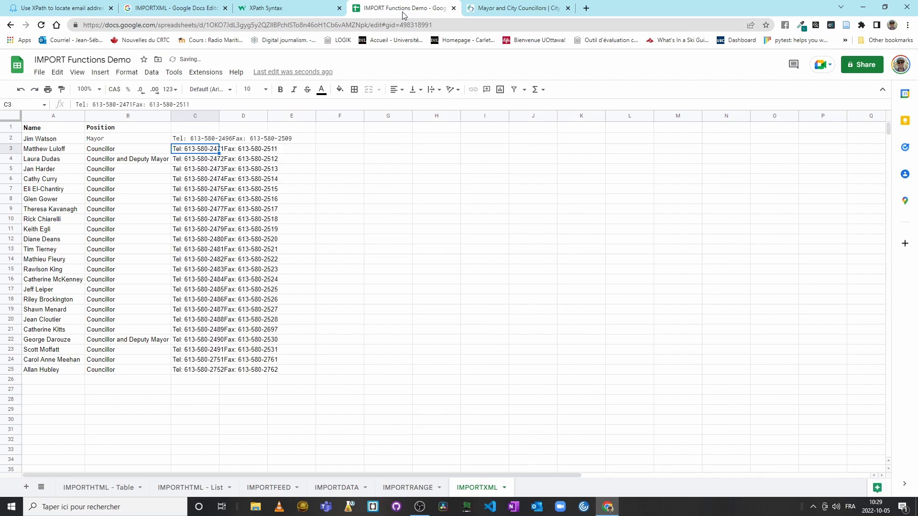
{"action": "left_click", "coordinate": [193, 140]}
{"action": "left_click", "coordinate": [254, 141]}
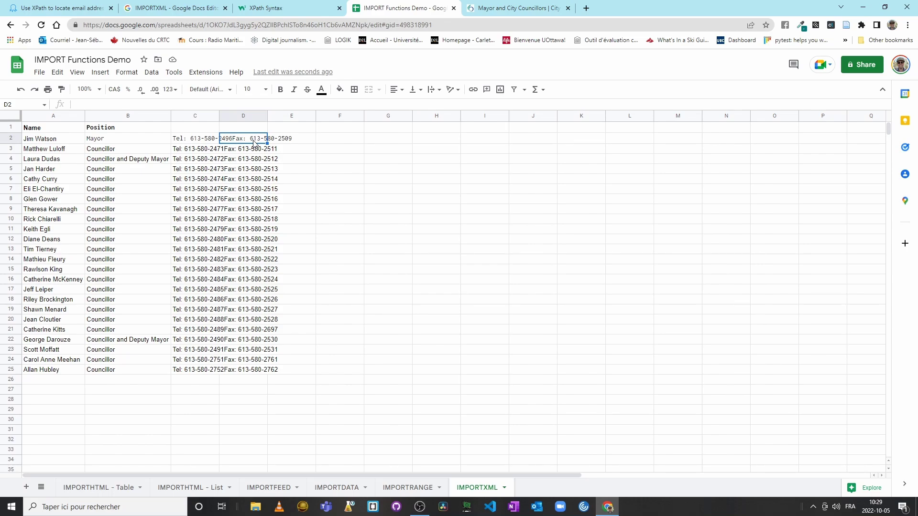
{"action": "left_click", "coordinate": [207, 142]}
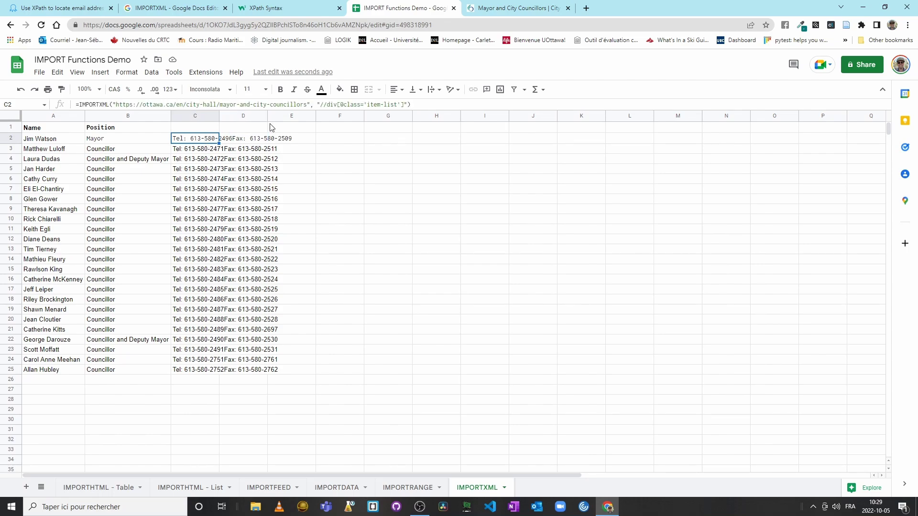
{"action": "key", "text": "Return"}
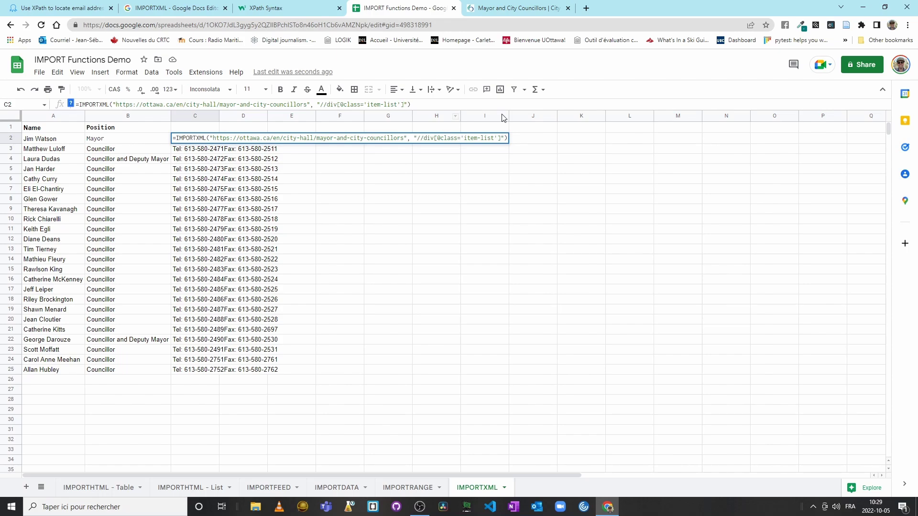
{"action": "type", "text": "[1]"}
{"action": "key", "text": "Return"}
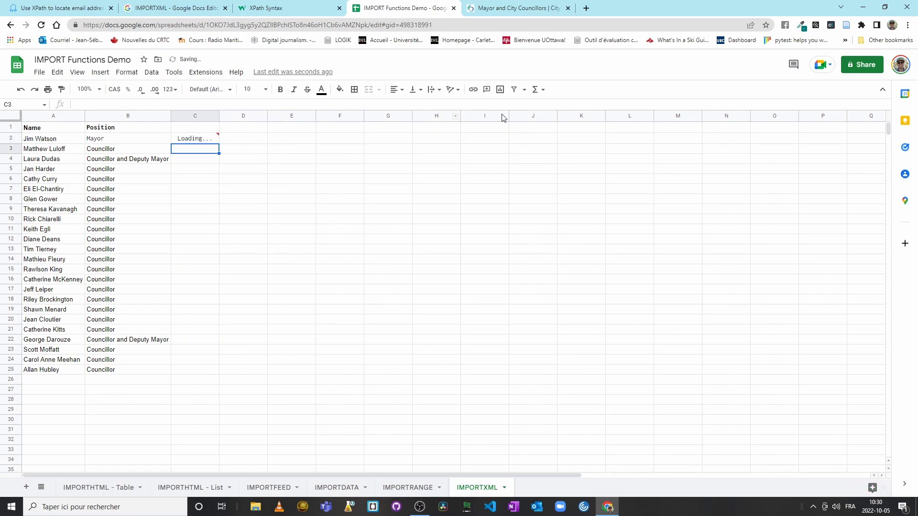
{"action": "key", "text": "Up"}
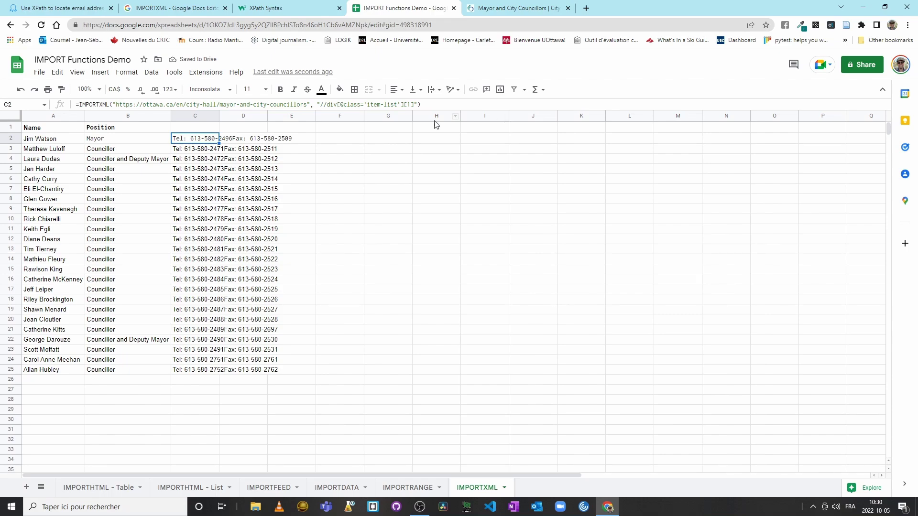
{"action": "left_click", "coordinate": [414, 104]}
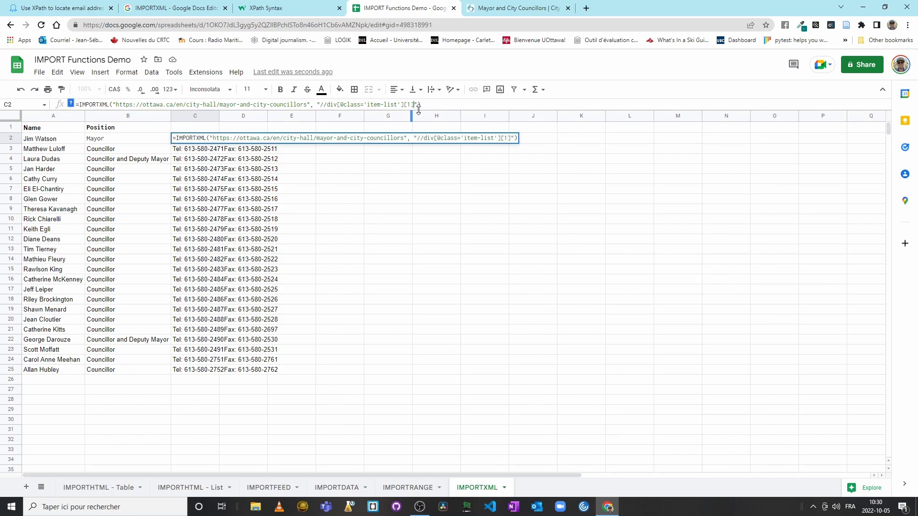
{"action": "key", "text": "BackSpace"}
{"action": "key", "text": "BackSpace"}
{"action": "key", "text": "BackSpace"}
{"action": "key", "text": "Return"}
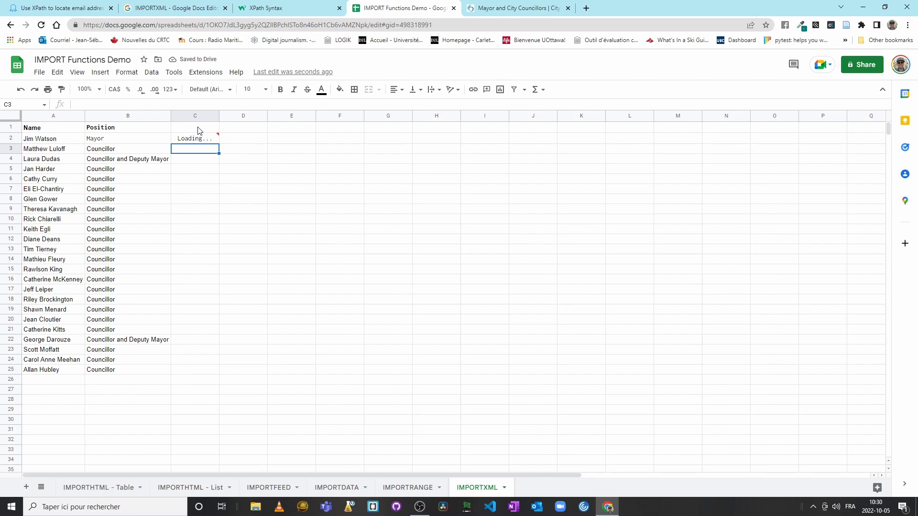
{"action": "left_click", "coordinate": [198, 128]}
{"action": "key", "text": "ctrl+a"}
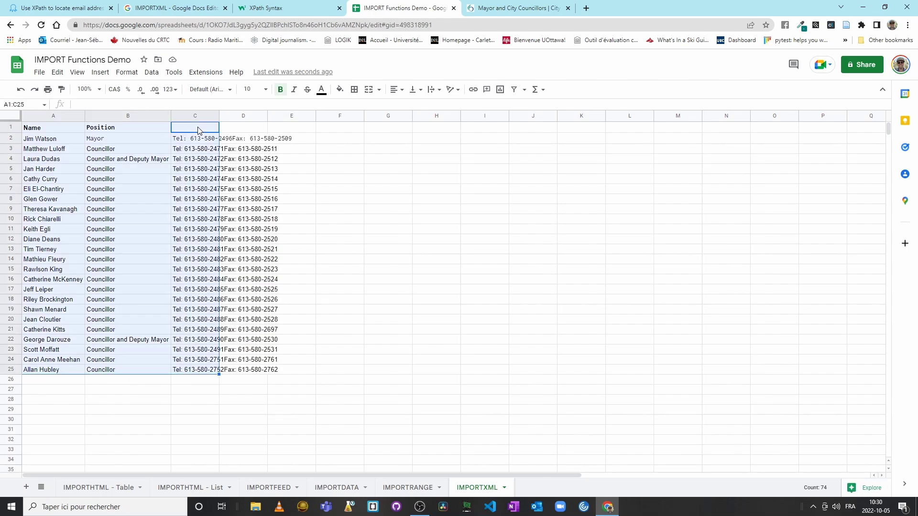
{"action": "key", "text": "ctrl+c"}
Step: Paste the copied table back as values only and widen column C to fit the Tel/Fax text
{"action": "left_click", "coordinate": [57, 72]}
{"action": "mouse_move", "coordinate": [126, 179]}
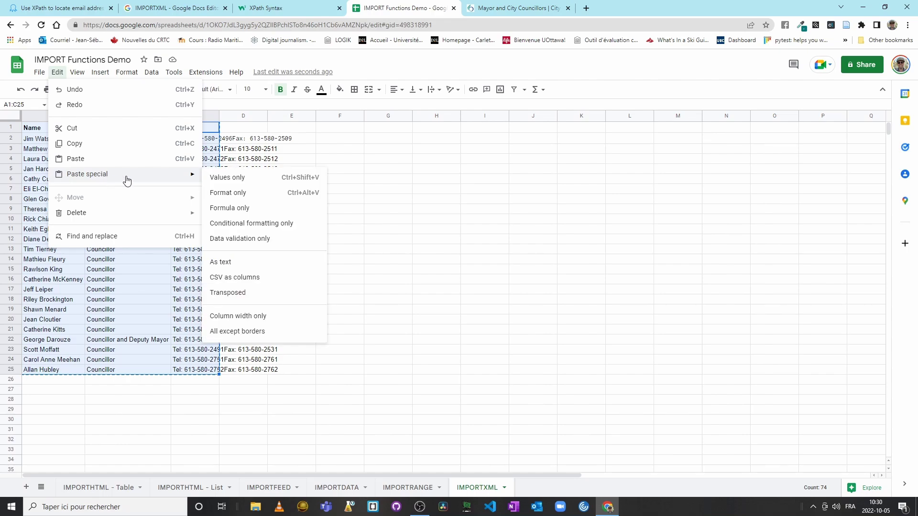
{"action": "left_click", "coordinate": [237, 178]}
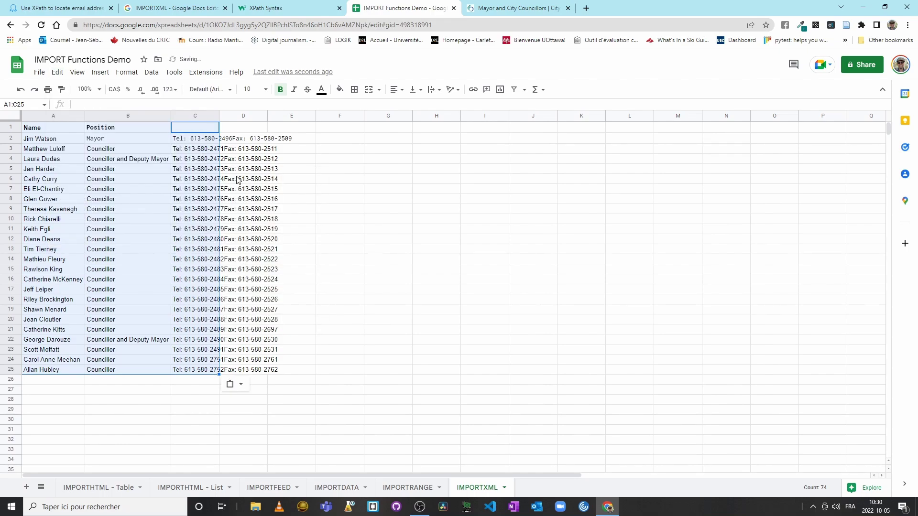
{"action": "left_click", "coordinate": [232, 150]}
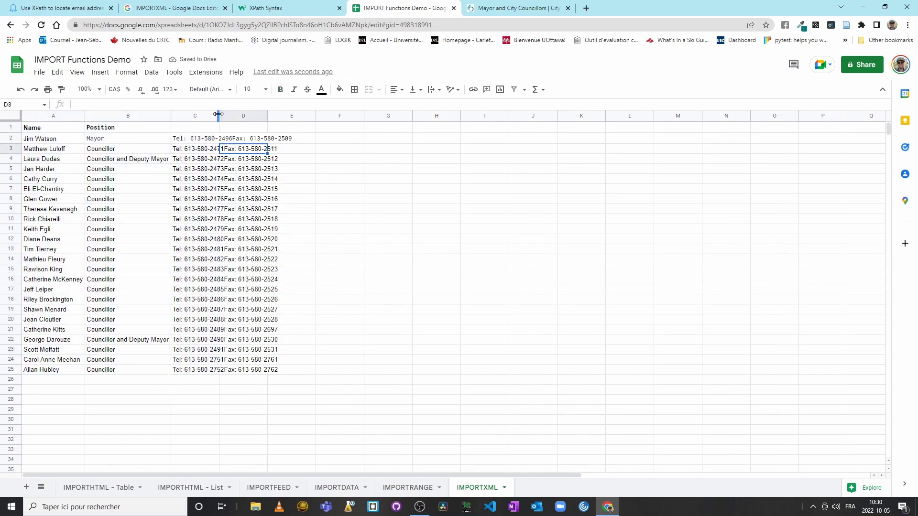
{"action": "double_click", "coordinate": [218, 115]}
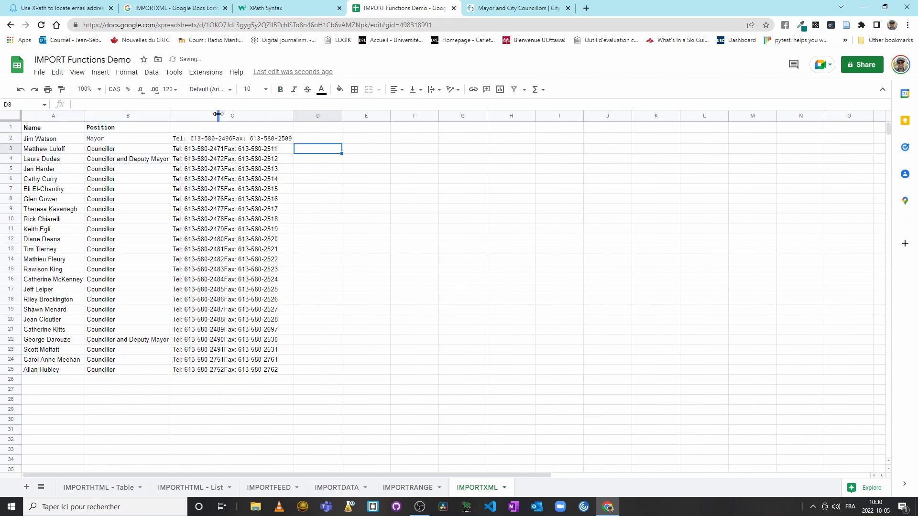
Step: Enter =SPLIT(C2, "Fax") in D2 to separate the Tel and fax numbers
{"action": "left_click", "coordinate": [320, 138]}
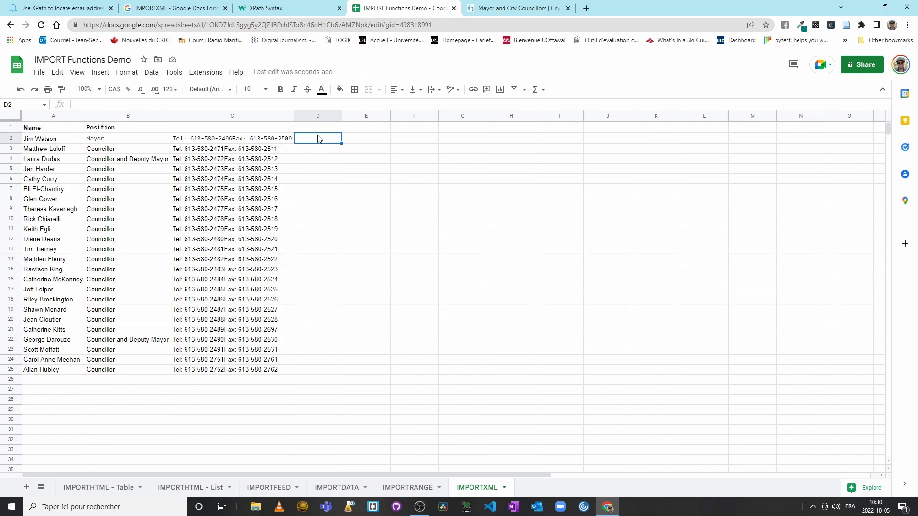
{"action": "type", "text": "=SPLIT("}
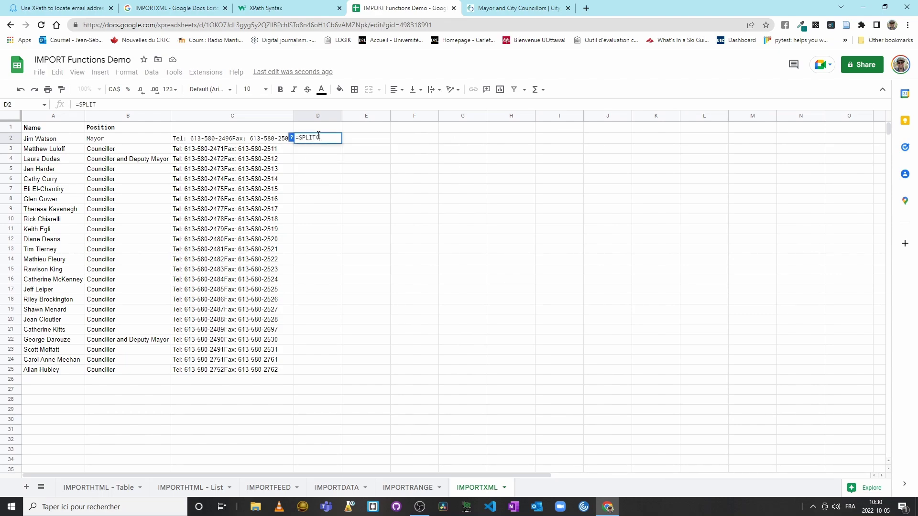
{"action": "left_click", "coordinate": [249, 143]}
{"action": "type", "text": ", \""}
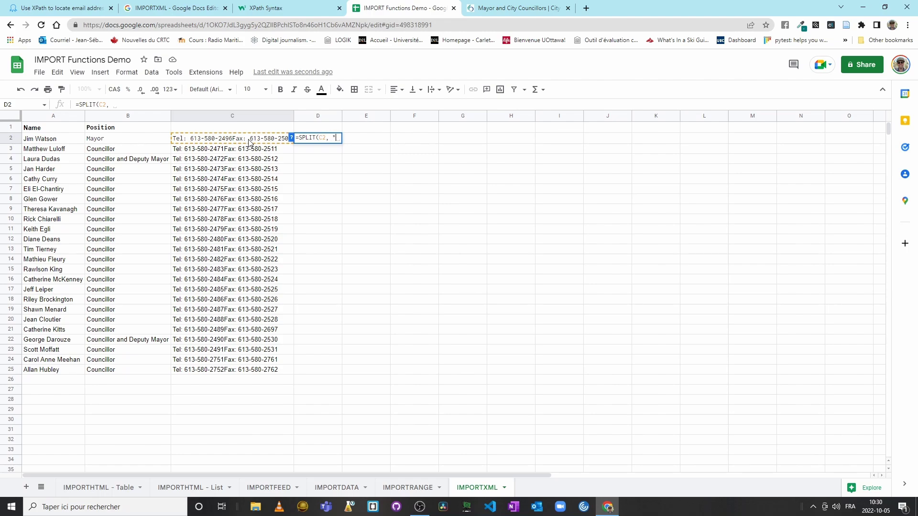
{"action": "type", "text": "Fax\")"}
{"action": "key", "text": "Return"}
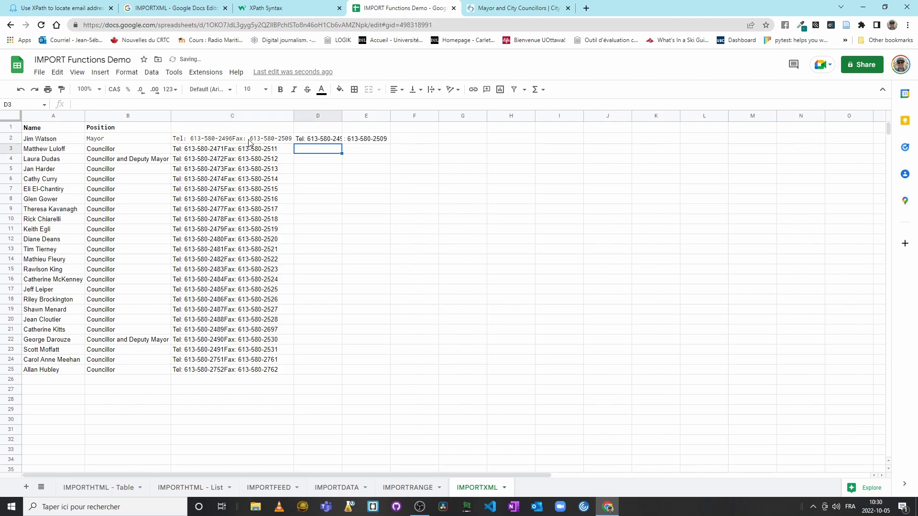
Step: Widen column D and fill the SPLIT formula down to row 25
{"action": "double_click", "coordinate": [340, 116]}
{"action": "left_click", "coordinate": [379, 141]}
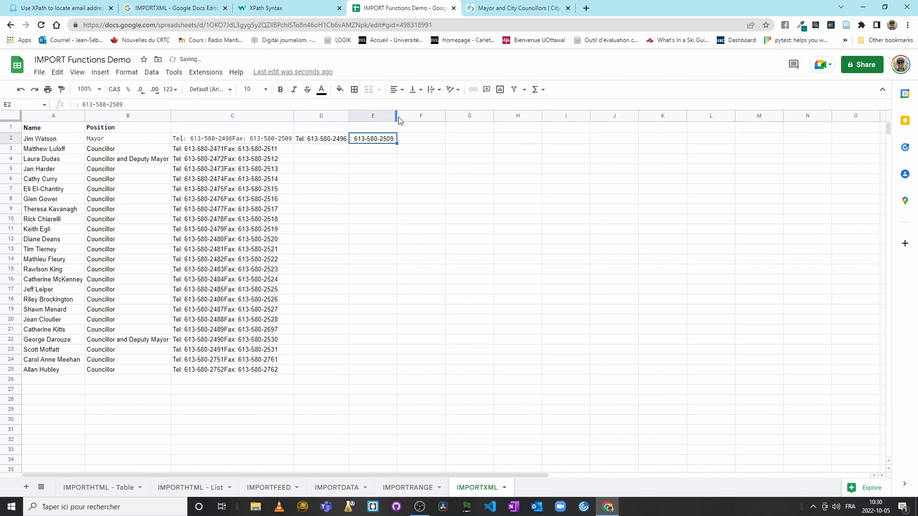
{"action": "left_click", "coordinate": [323, 139]}
{"action": "left_click_drag", "start_coordinate": [349, 142], "coordinate": [317, 370]}
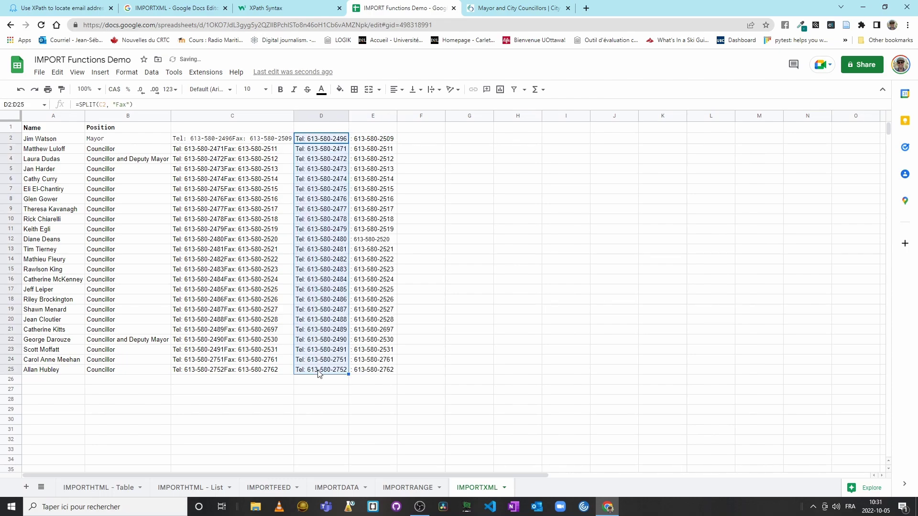
{"action": "left_click", "coordinate": [420, 210]}
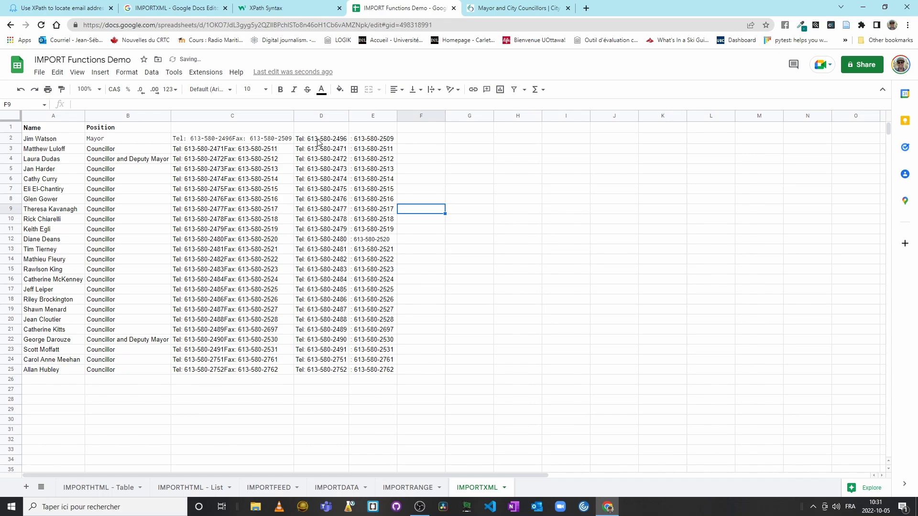
{"action": "left_click", "coordinate": [319, 141]}
{"action": "left_click", "coordinate": [387, 139]}
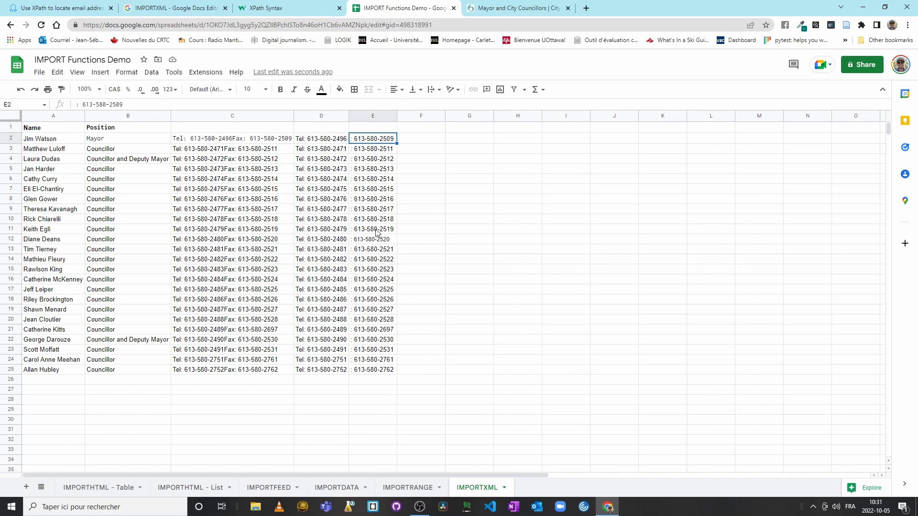
{"action": "left_click", "coordinate": [318, 127]}
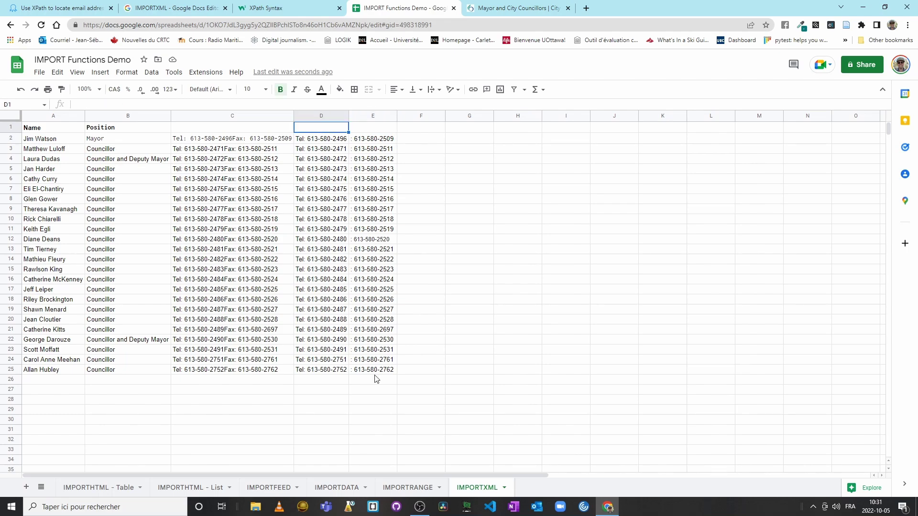
Step: Convert the split results D2:E25 to fixed values and delete the combined Tel/Fax column C
{"action": "left_click_drag", "start_coordinate": [375, 371], "coordinate": [302, 138]}
{"action": "key", "text": "ctrl+c"}
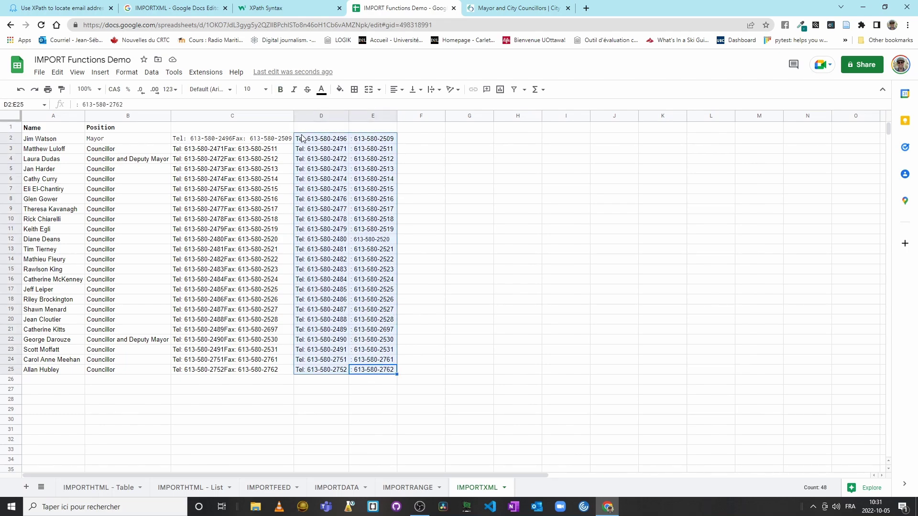
{"action": "key", "text": "ctrl+shift+v"}
{"action": "left_click", "coordinate": [257, 116]}
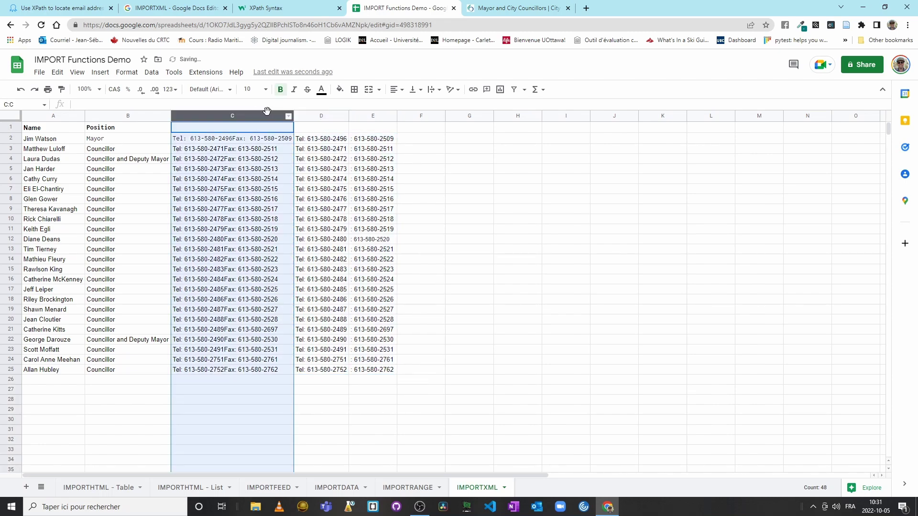
{"action": "left_click", "coordinate": [287, 116]}
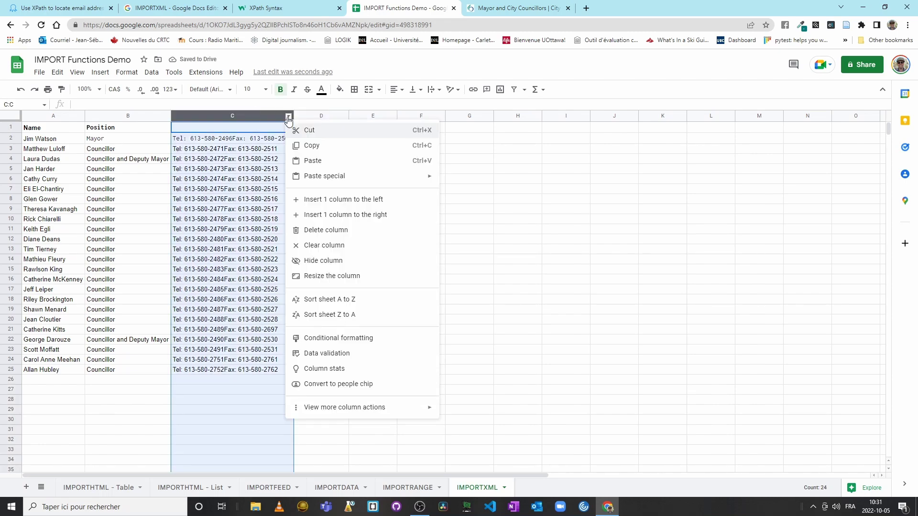
{"action": "left_click", "coordinate": [329, 232]}
{"action": "left_click", "coordinate": [245, 143]}
Step: Head the remaining number columns Phone in C1 and Fax in D1
{"action": "left_click", "coordinate": [190, 129]}
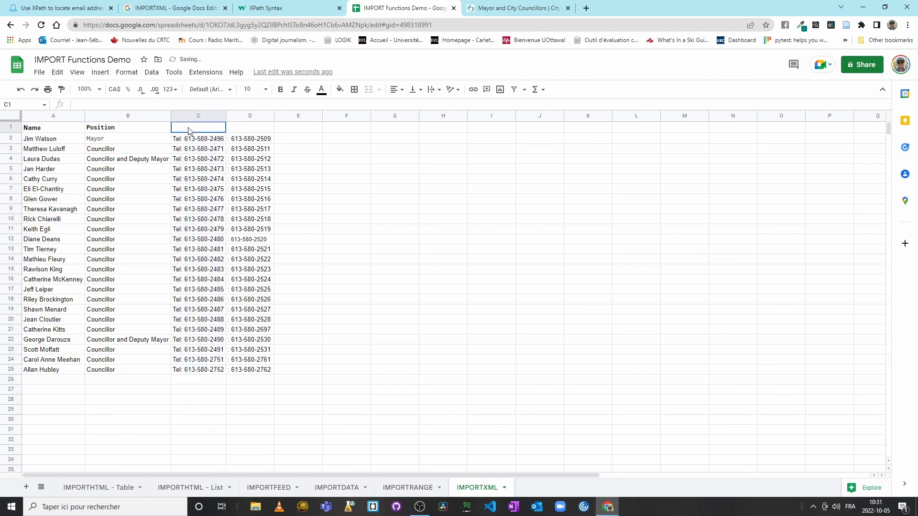
{"action": "type", "text": "Phone"}
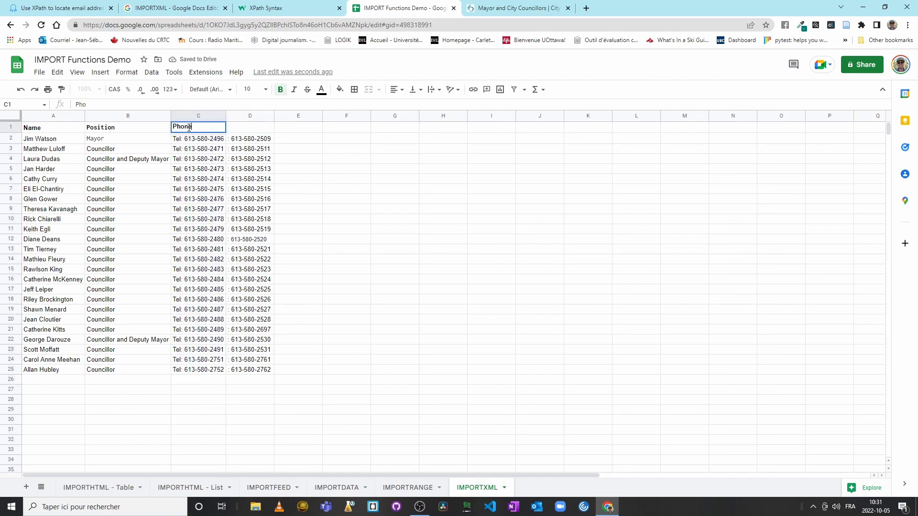
{"action": "key", "text": "Tab"}
{"action": "type", "text": "Fax"}
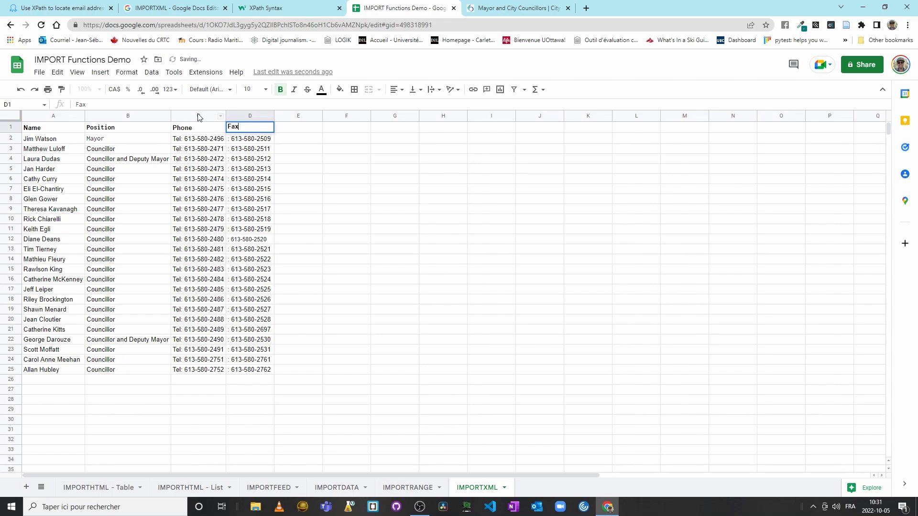
{"action": "left_click", "coordinate": [198, 115]}
{"action": "key", "text": "ctrl+f"}
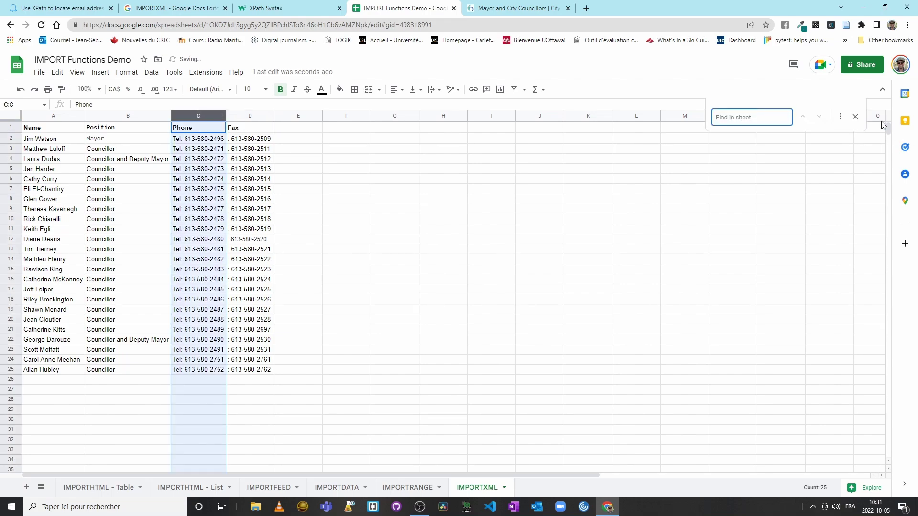
Step: Use Find and replace to replace every 'Tel:' in column C with nothing
{"action": "left_click", "coordinate": [840, 117]}
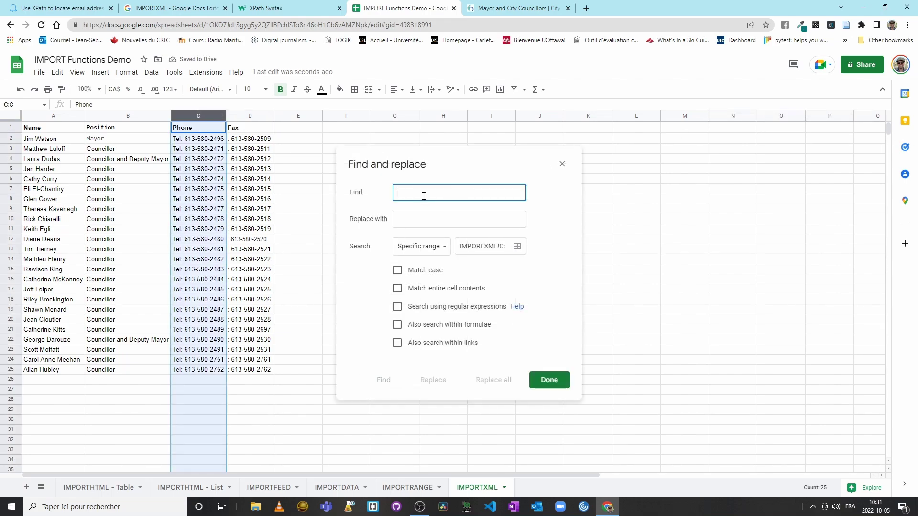
{"action": "type", "text": "Fa"}
{"action": "key", "text": "BackSpace"}
{"action": "key", "text": "BackSpace"}
{"action": "type", "text": "Te"}
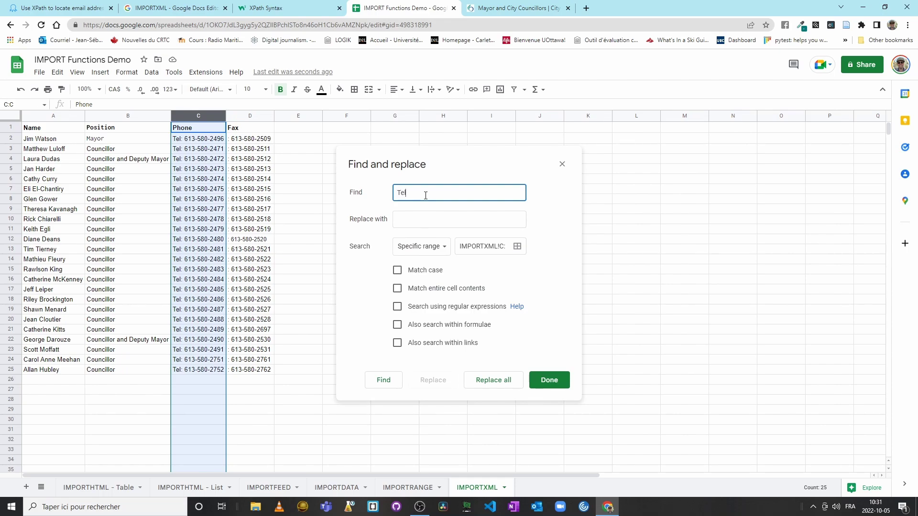
{"action": "type", "text": "l:"}
{"action": "key", "text": "Tab"}
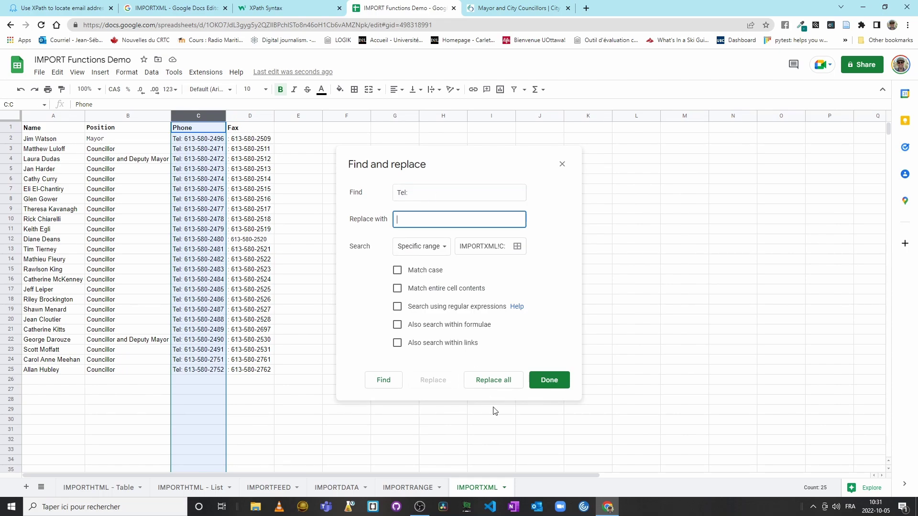
{"action": "left_click", "coordinate": [499, 387]}
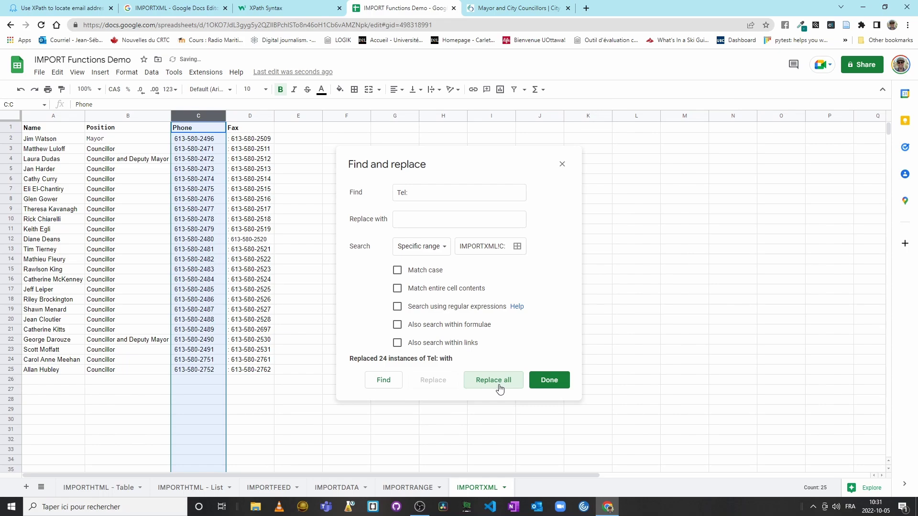
{"action": "left_click", "coordinate": [545, 383]}
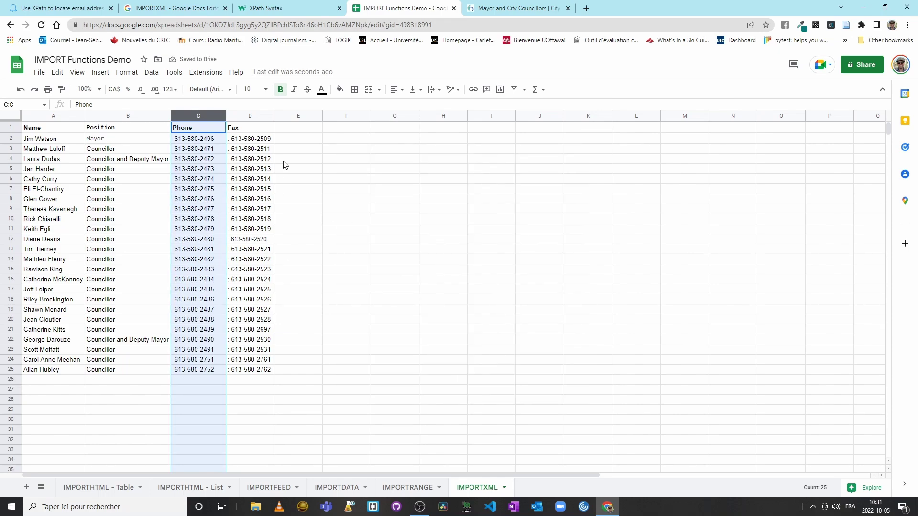
{"action": "left_click", "coordinate": [303, 133]}
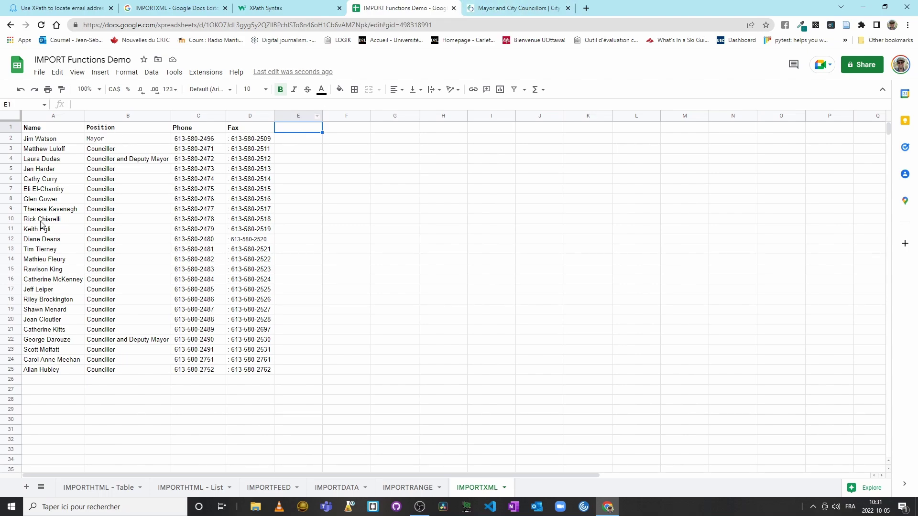
{"action": "left_click", "coordinate": [534, 9]}
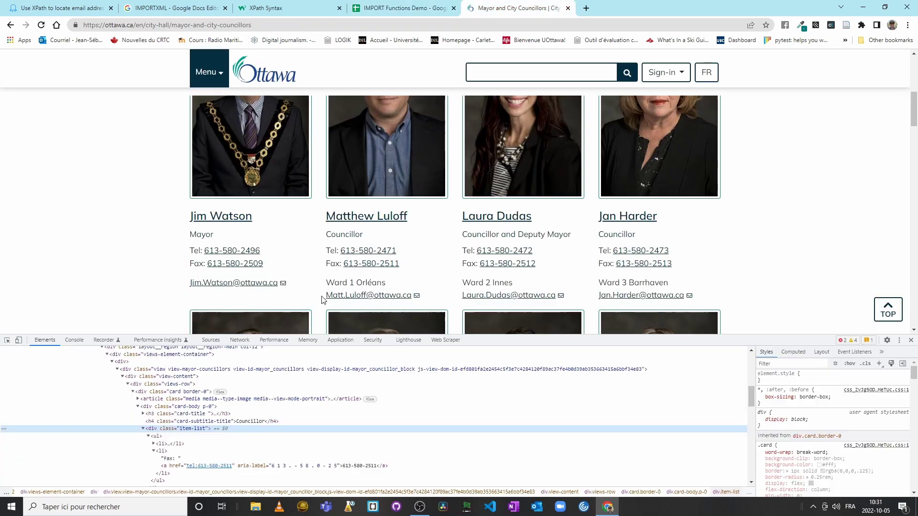
Step: Use the DevTools element picker on the councillor cards to reveal their 'mailto' e-mail anchors
{"action": "left_click", "coordinate": [7, 340]}
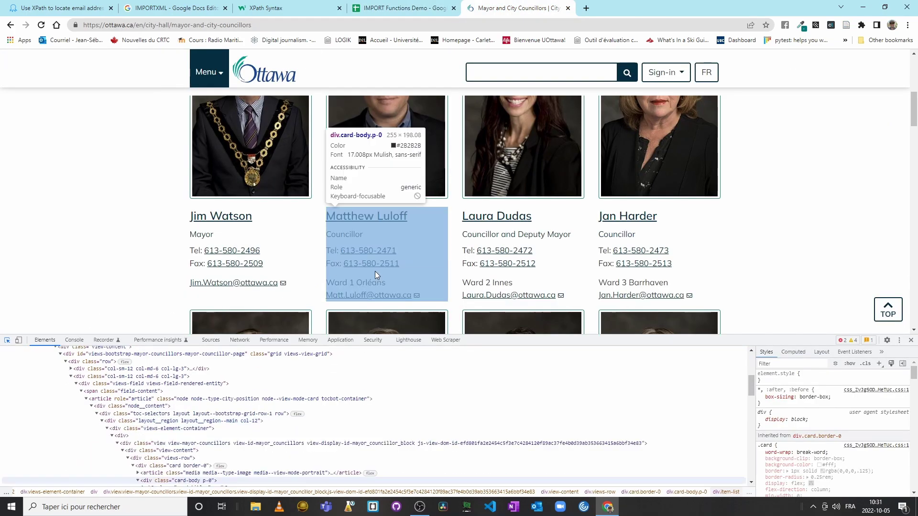
{"action": "scroll", "coordinate": [366, 283], "scroll_direction": "down", "scroll_amount": 1}
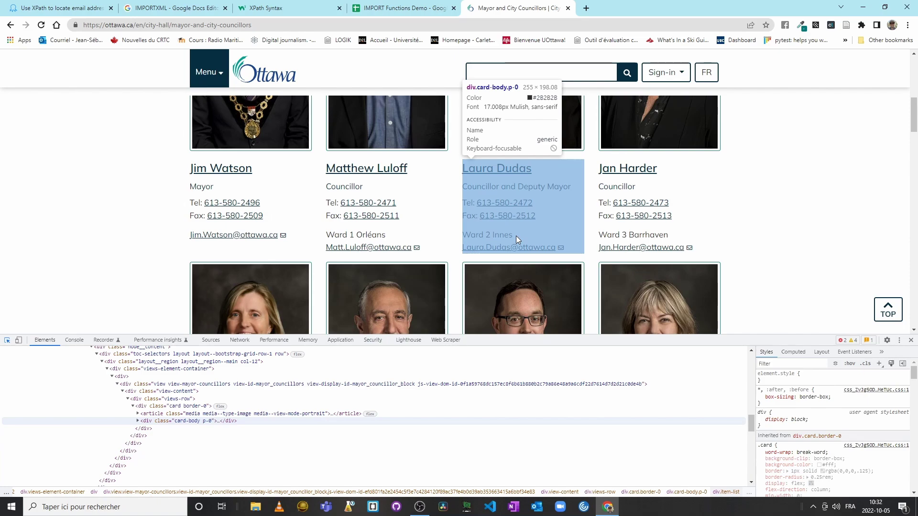
{"action": "scroll", "coordinate": [516, 237], "scroll_direction": "down", "scroll_amount": 2}
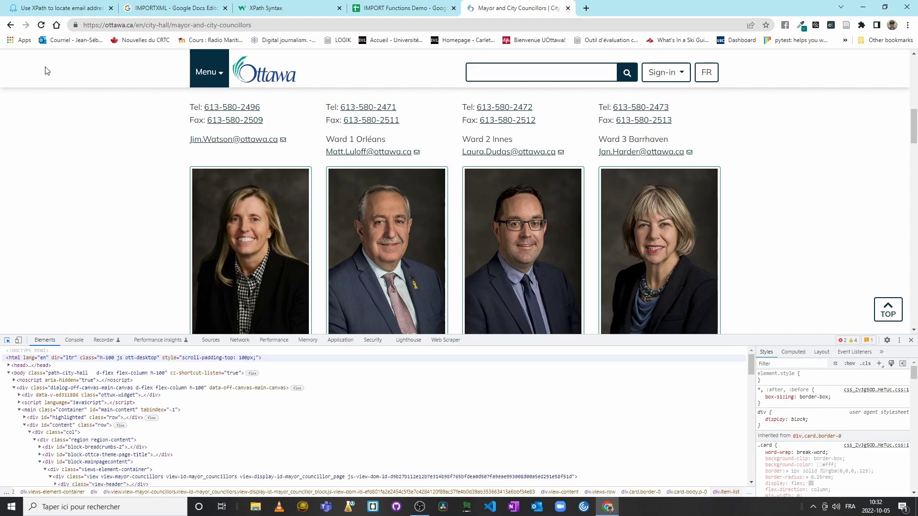
{"action": "left_click", "coordinate": [60, 5]}
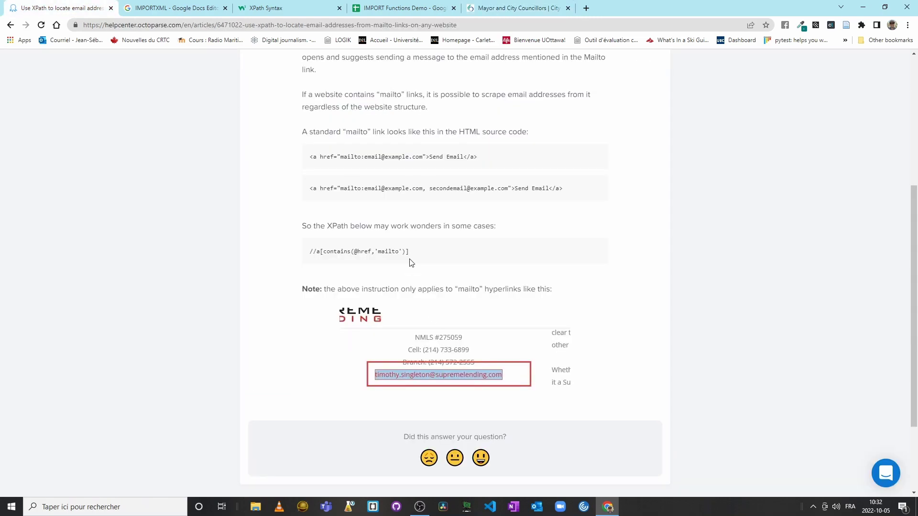
{"action": "left_click_drag", "start_coordinate": [420, 251], "coordinate": [309, 246]}
{"action": "scroll", "coordinate": [249, 252], "scroll_direction": "up", "scroll_amount": 1}
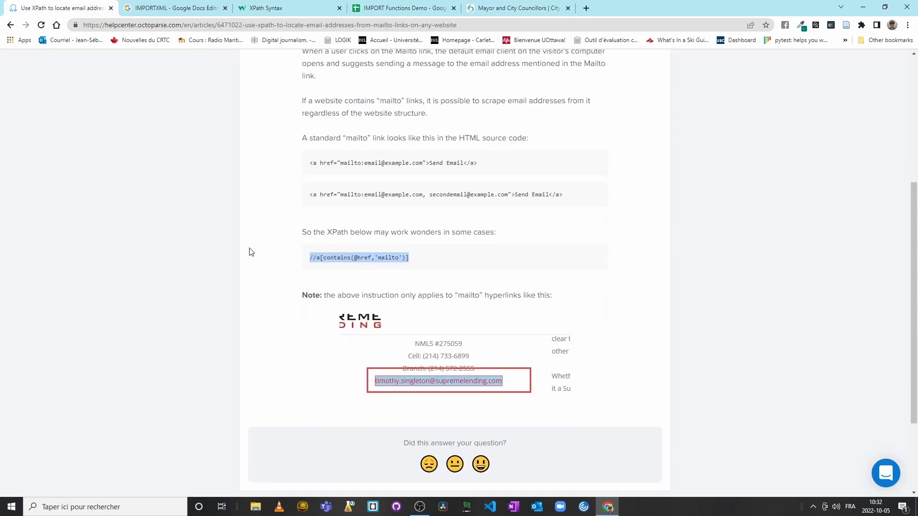
{"action": "scroll", "coordinate": [249, 252], "scroll_direction": "up", "scroll_amount": 5}
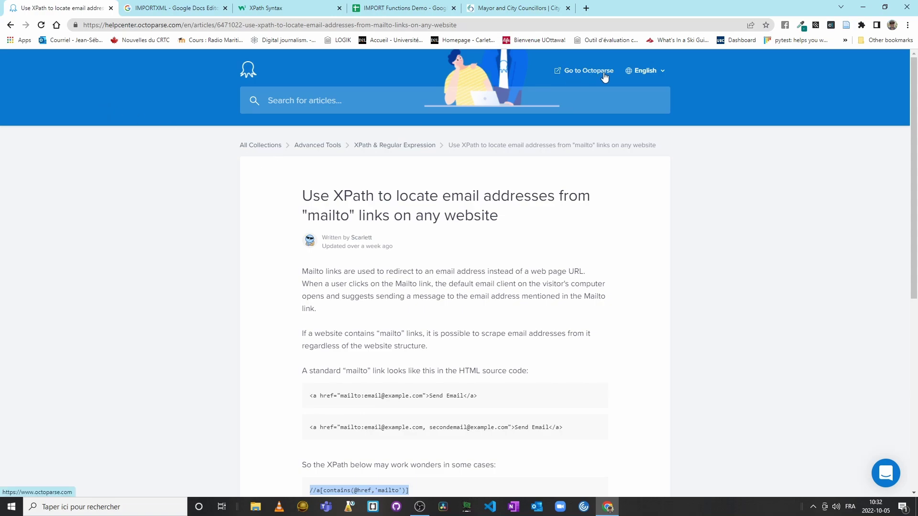
{"action": "scroll", "coordinate": [372, 289], "scroll_direction": "down", "scroll_amount": 4}
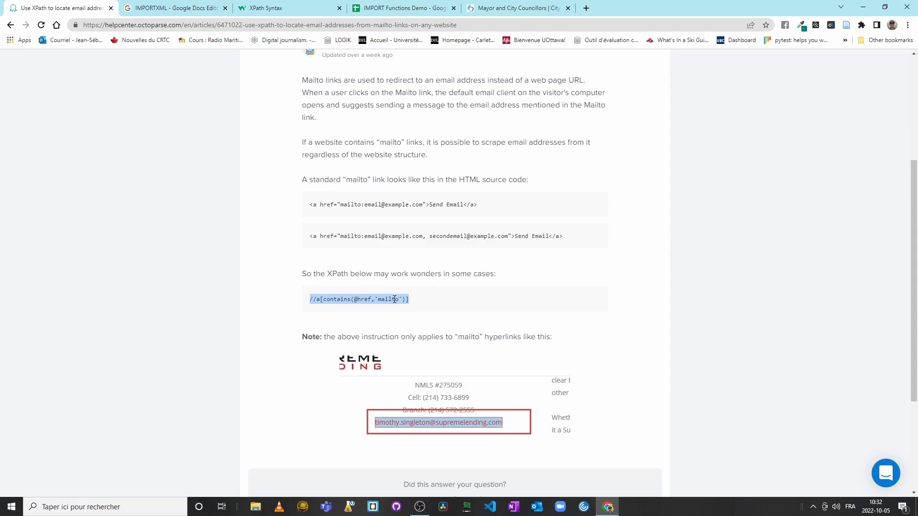
{"action": "right_click", "coordinate": [330, 300]}
{"action": "left_click", "coordinate": [433, 308]}
{"action": "left_click", "coordinate": [430, 7]}
{"action": "left_click", "coordinate": [443, 199]}
{"action": "key", "text": "ctrl+v"}
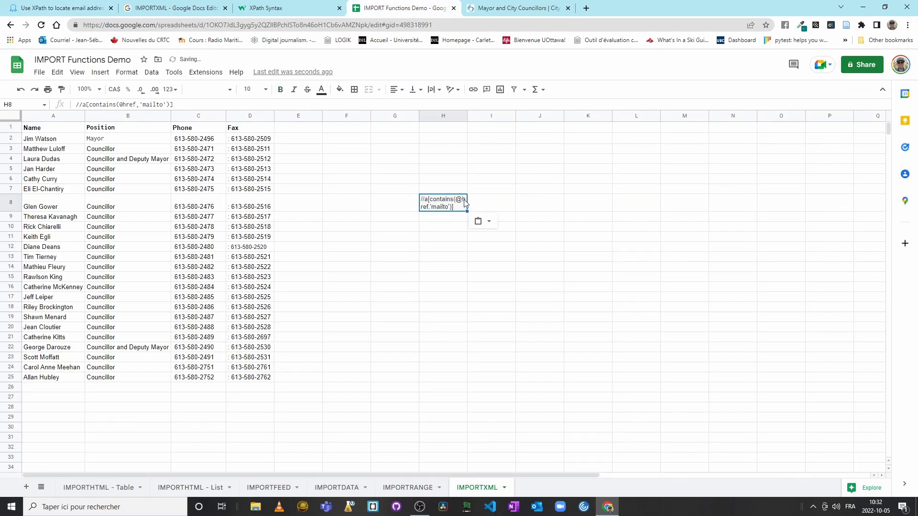
{"action": "left_click", "coordinate": [294, 138]}
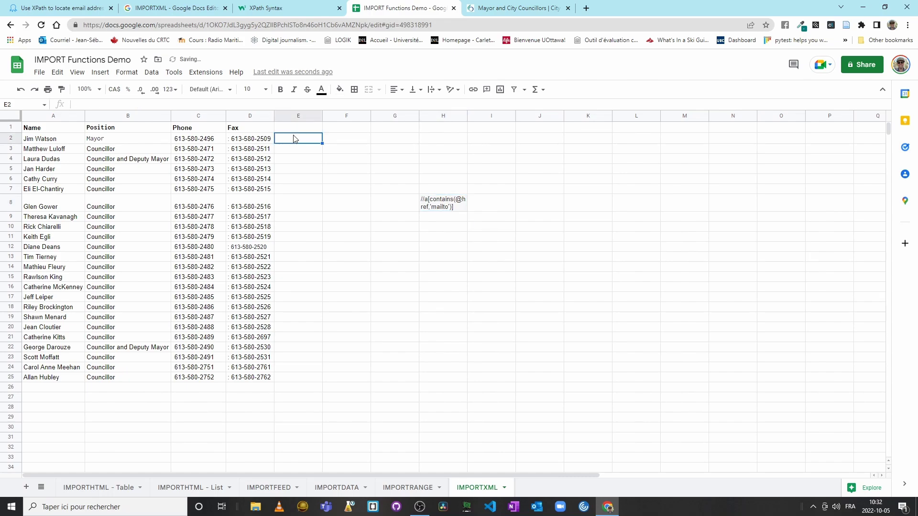
{"action": "type", "text": "="}
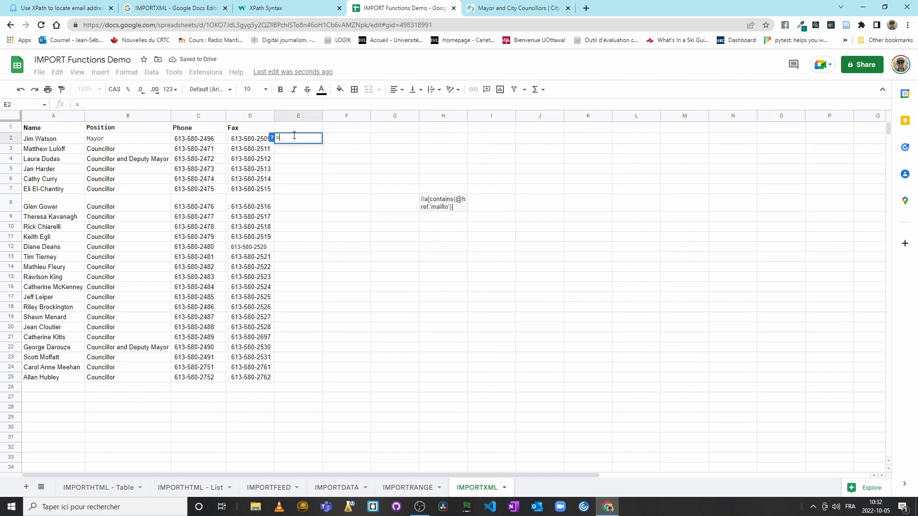
{"action": "type", "text": "IMPORTXML("}
{"action": "type", "text": "É"}
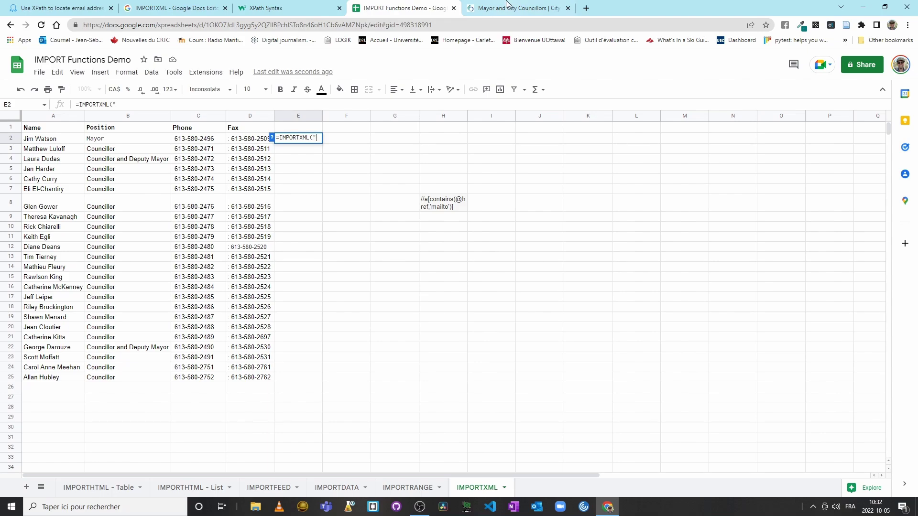
{"action": "left_click", "coordinate": [498, 10]}
{"action": "left_click", "coordinate": [443, 11]}
{"action": "key", "text": "ctrl+v"}
{"action": "type", "text": "\""}
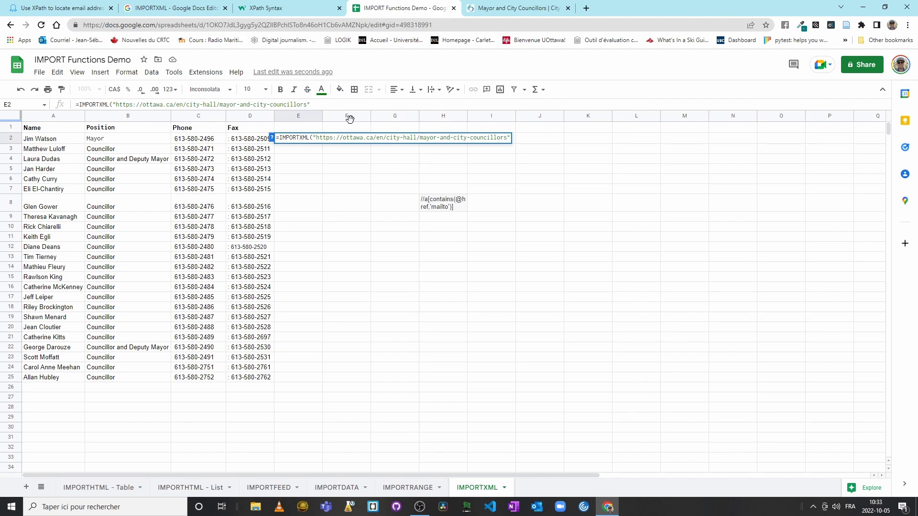
{"action": "type", "text": ", "}
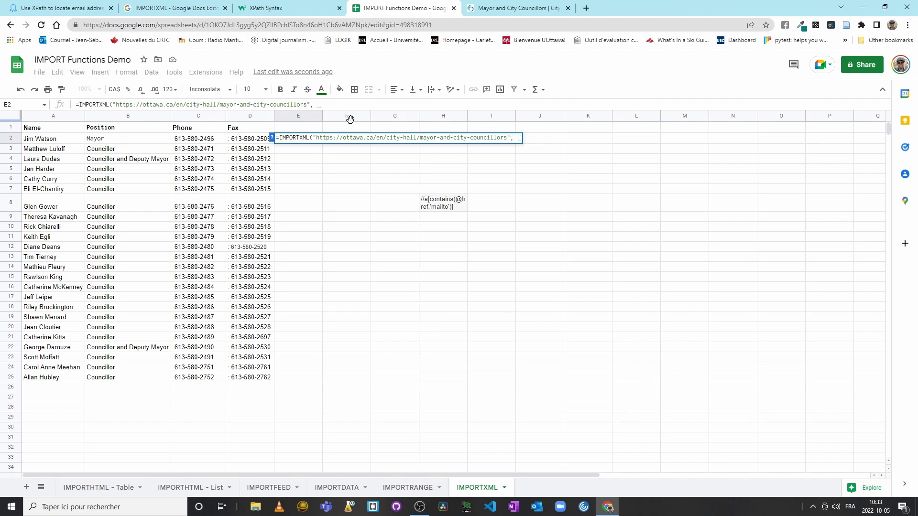
{"action": "type", "text": "\""}
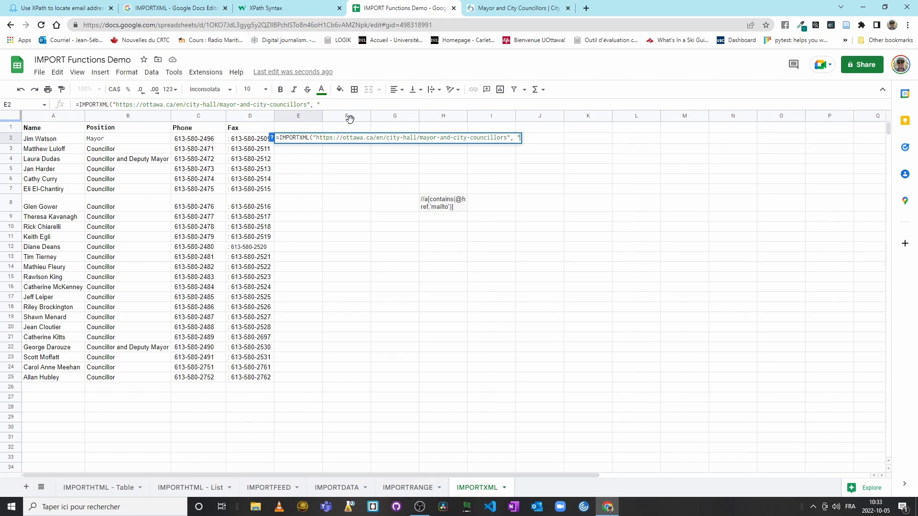
{"action": "type", "text": "//a/@href\""}
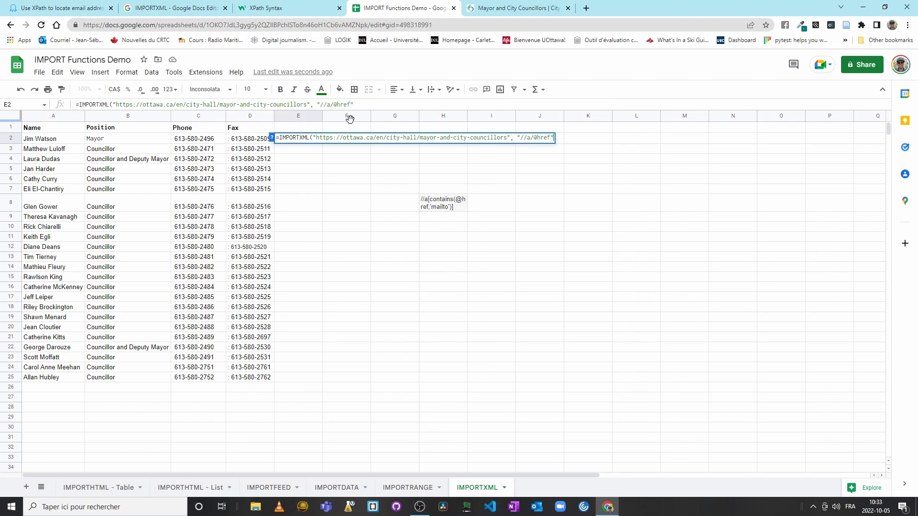
{"action": "type", "text": ")"}
{"action": "key", "text": "Return"}
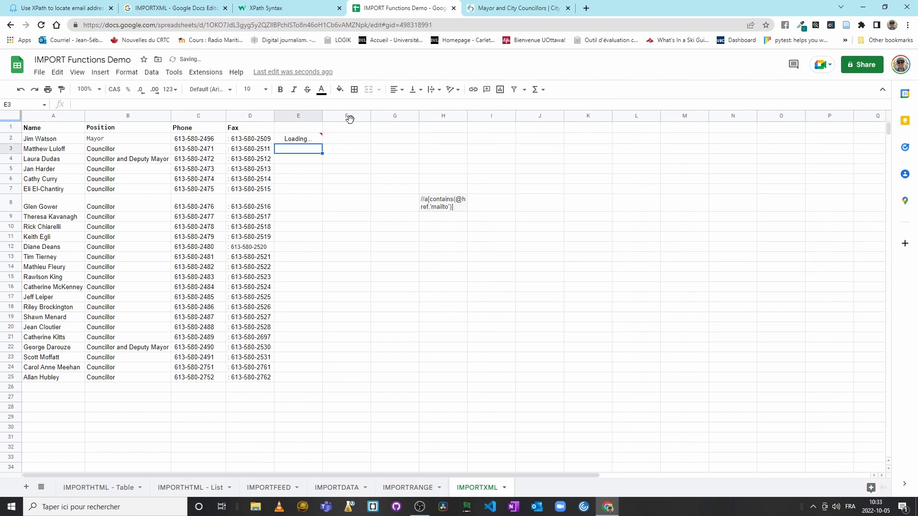
{"action": "mouse_move", "coordinate": [312, 145]}
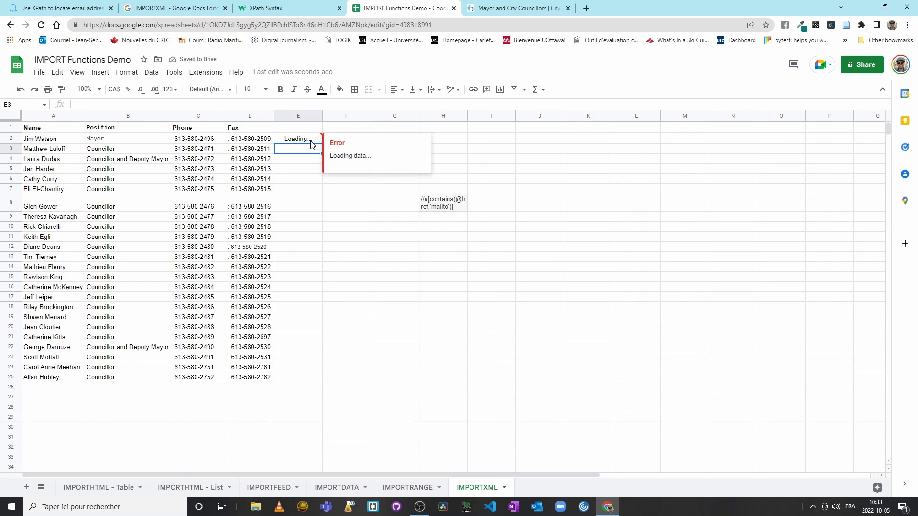
{"action": "left_click", "coordinate": [443, 204]}
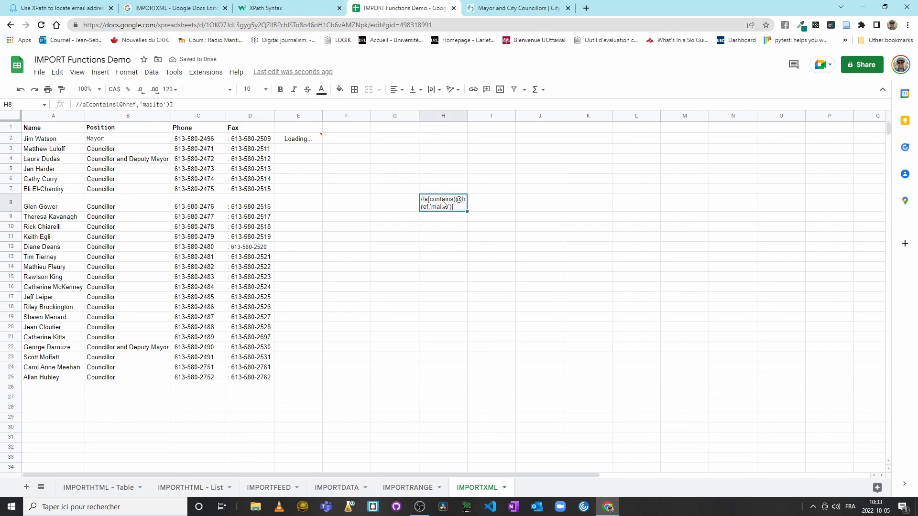
{"action": "left_click", "coordinate": [553, 201]}
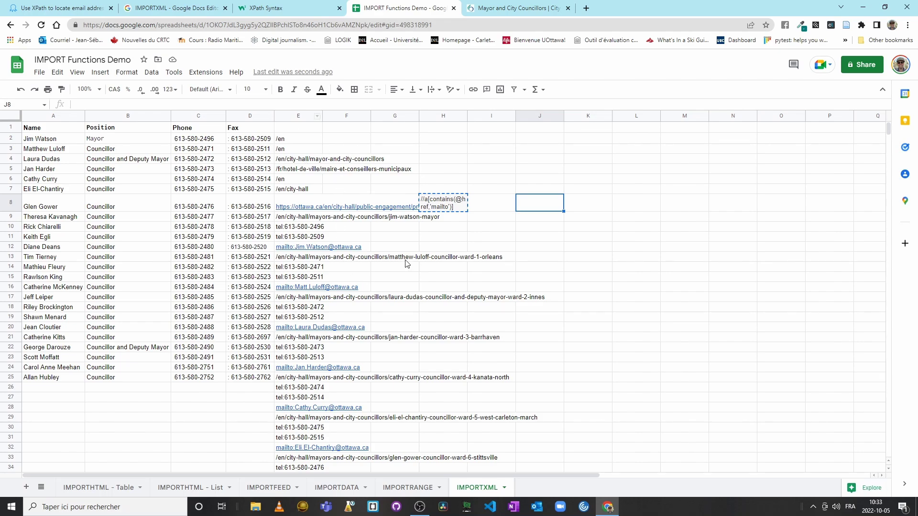
{"action": "key", "text": "ctrl+z"}
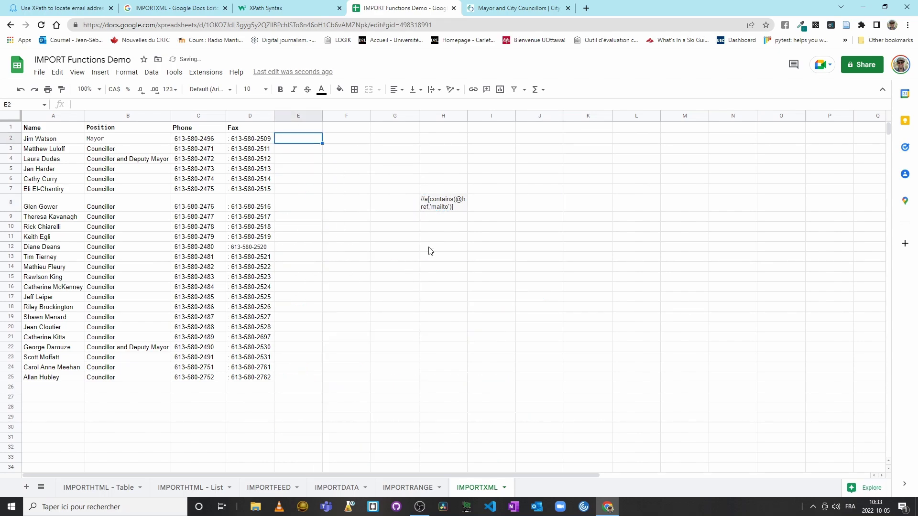
Step: Start an =IMPORTXML formula in E2 with the copied Ottawa councillors page URL and an empty XPath
{"action": "left_click", "coordinate": [448, 205]}
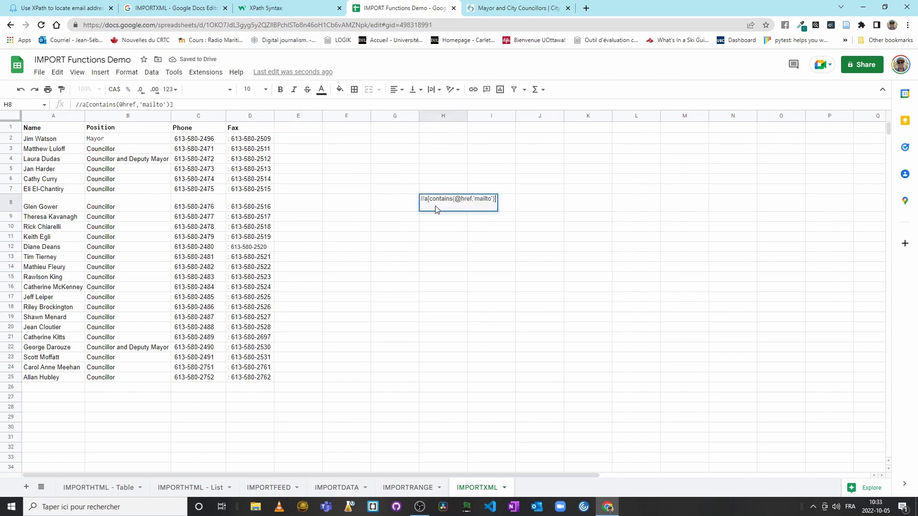
{"action": "left_click", "coordinate": [315, 138]}
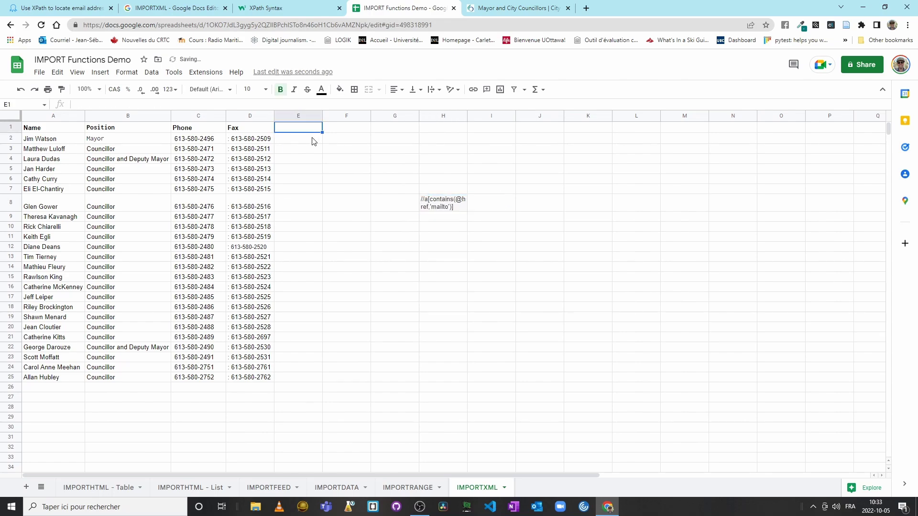
{"action": "type", "text": "="}
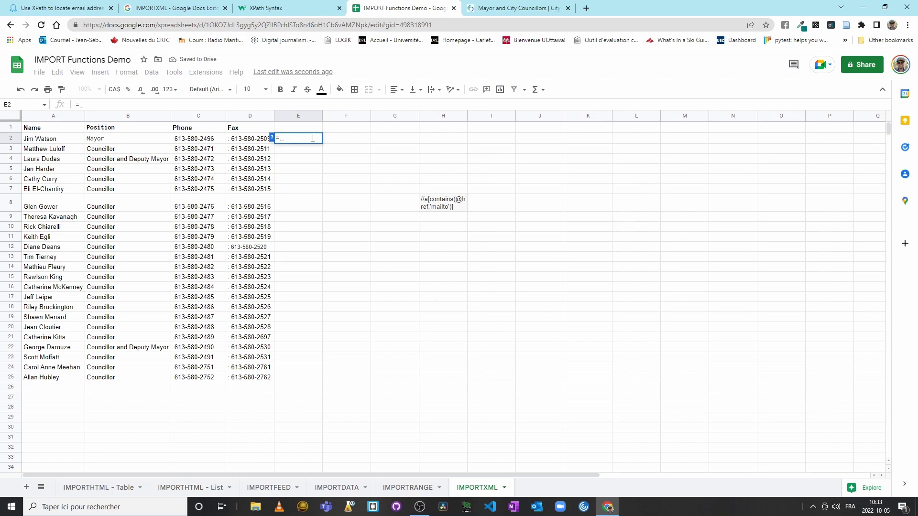
{"action": "type", "text": "IMPORTX"}
{"action": "key", "text": "Tab"}
{"action": "type", "text": "\""}
{"action": "left_click", "coordinate": [497, 4]}
{"action": "left_click", "coordinate": [168, 25]}
{"action": "key", "text": "ctrl+c"}
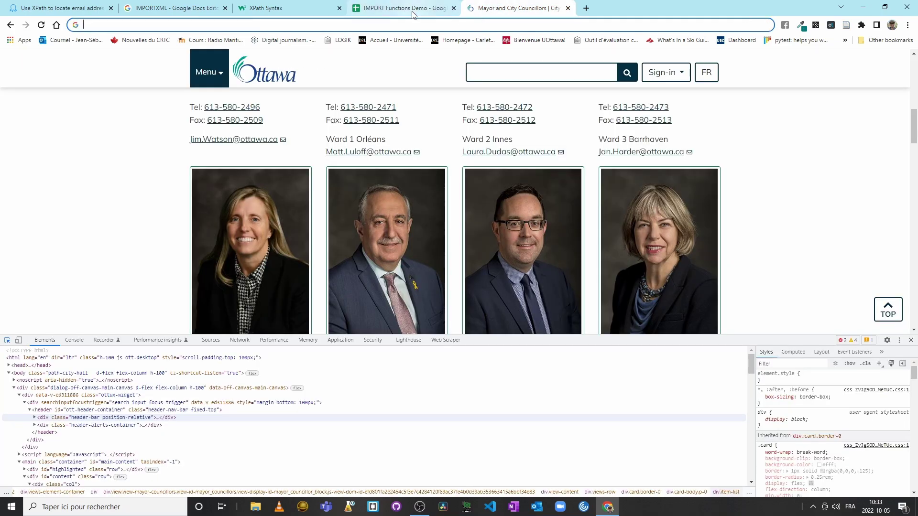
{"action": "left_click", "coordinate": [407, 8]}
{"action": "key", "text": "ctrl+v"}
{"action": "type", "text": "\", "}
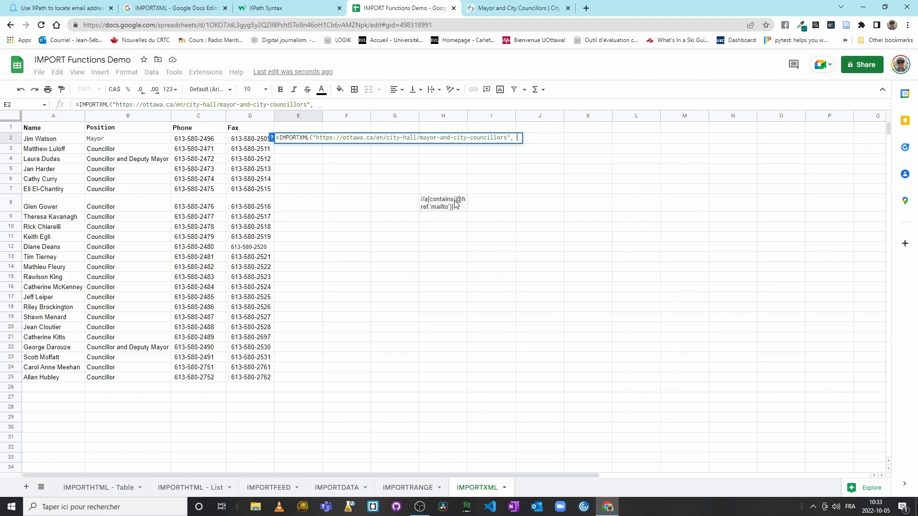
{"action": "type", "text": "\""}
{"action": "key", "text": "Return"}
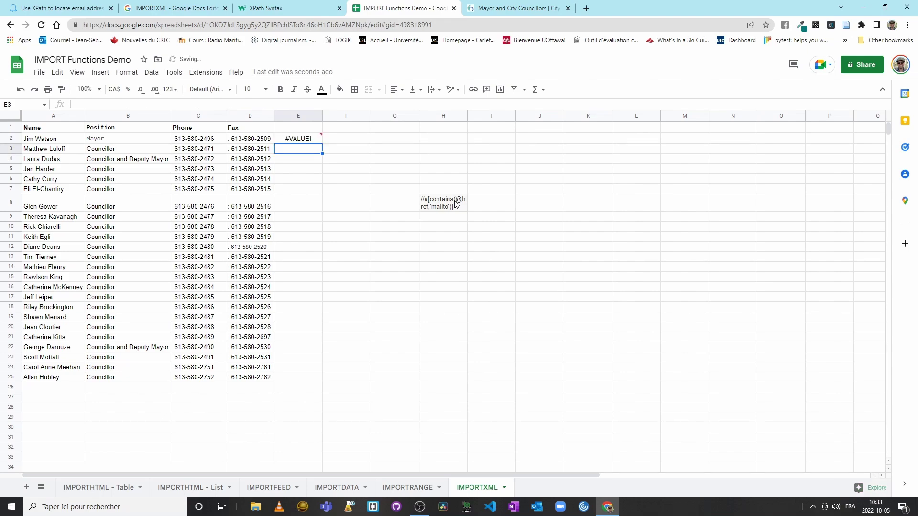
Step: Paste the mailto XPath from H8 into E2's formula as its second argument and commit it
{"action": "double_click", "coordinate": [456, 203]}
{"action": "key", "text": "ctrl+a"}
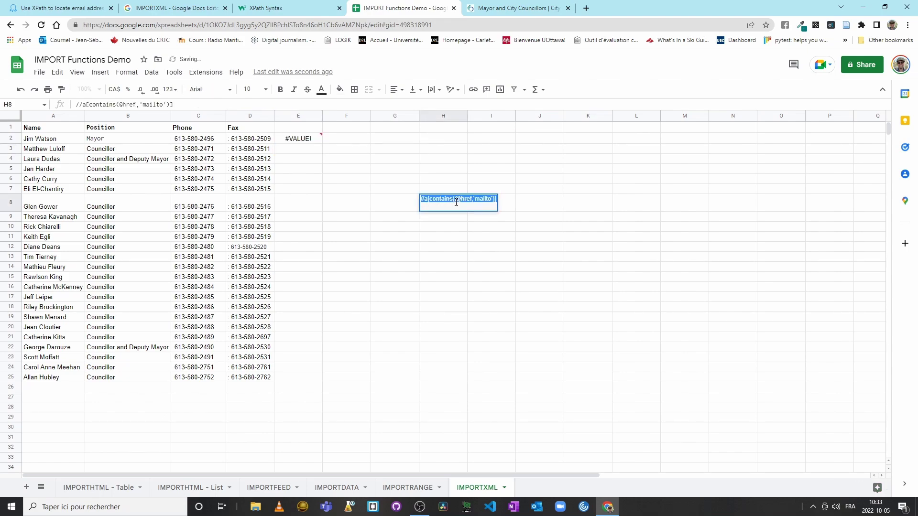
{"action": "key", "text": "ctrl+c"}
{"action": "key", "text": "Escape"}
{"action": "left_click", "coordinate": [301, 138]}
{"action": "double_click", "coordinate": [301, 138]}
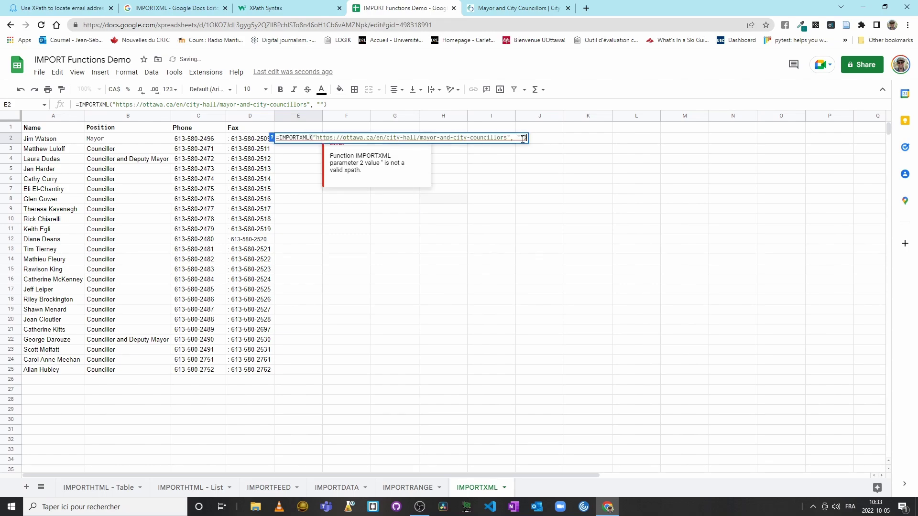
{"action": "left_click", "coordinate": [522, 137]}
{"action": "key", "text": "ctrl+v"}
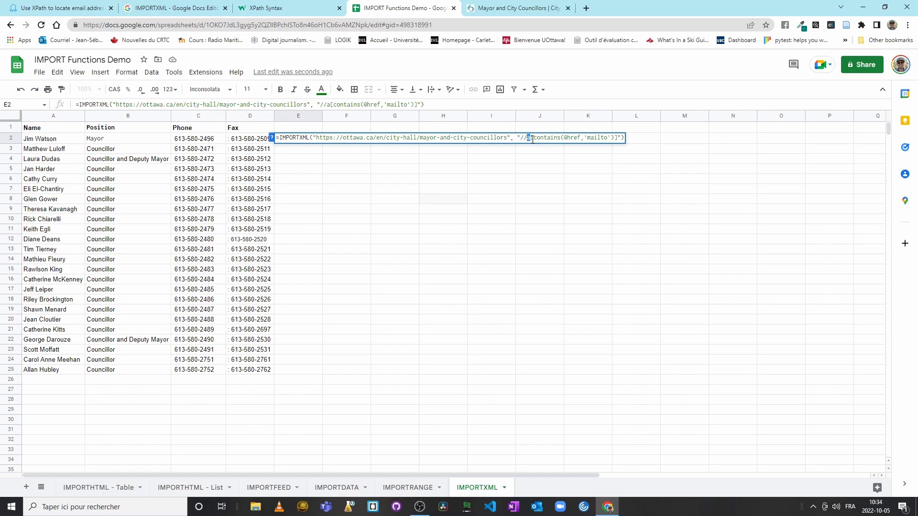
{"action": "left_click_drag", "start_coordinate": [534, 138], "coordinate": [575, 138]}
{"action": "left_click", "coordinate": [566, 138]}
{"action": "left_click", "coordinate": [584, 138]}
{"action": "key", "text": "Return"}
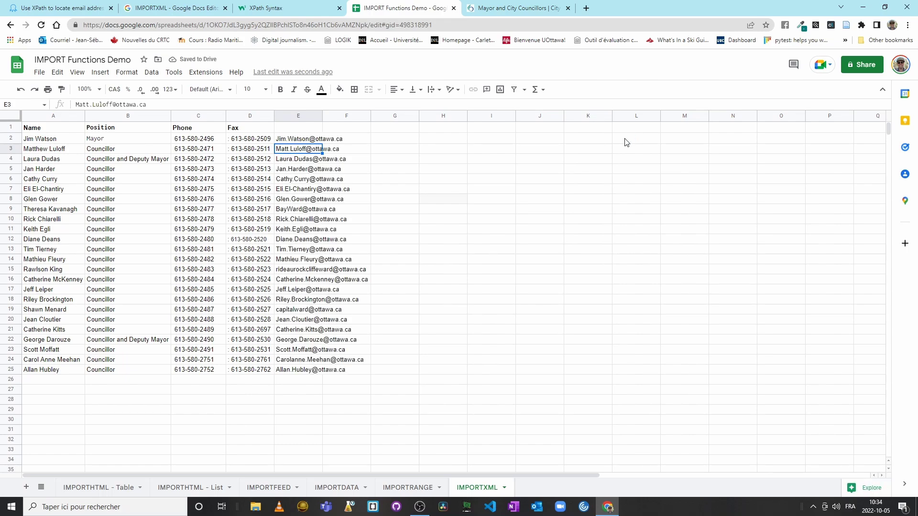
Step: Widen column E to fit the imported e-mail addresses, then return to the Octoparse XPath article
{"action": "left_click_drag", "start_coordinate": [321, 115], "coordinate": [370, 116]}
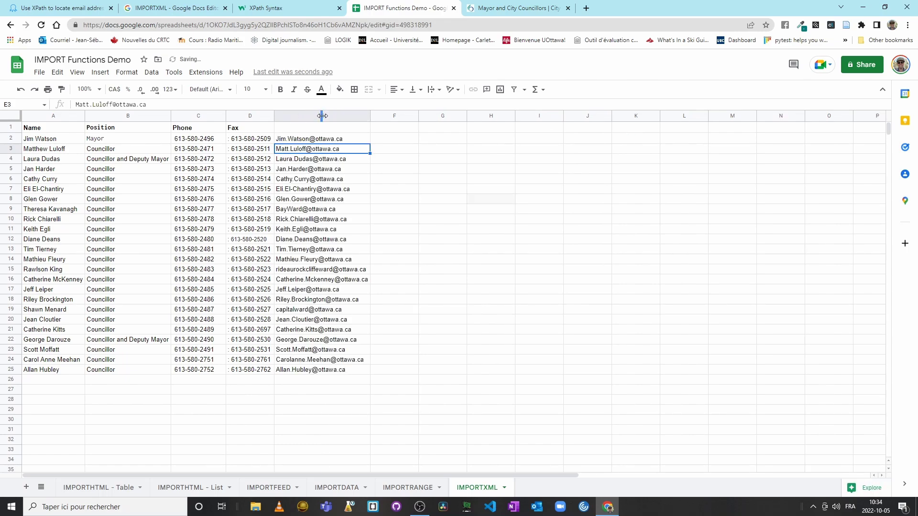
{"action": "left_click", "coordinate": [328, 130]}
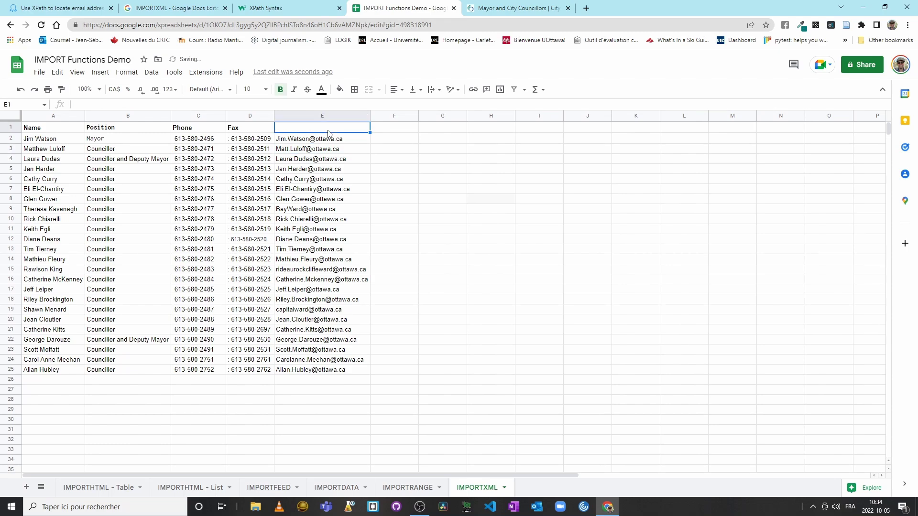
{"action": "left_click", "coordinate": [66, 6]}
{"action": "scroll", "coordinate": [650, 293], "scroll_direction": "up", "scroll_amount": 4}
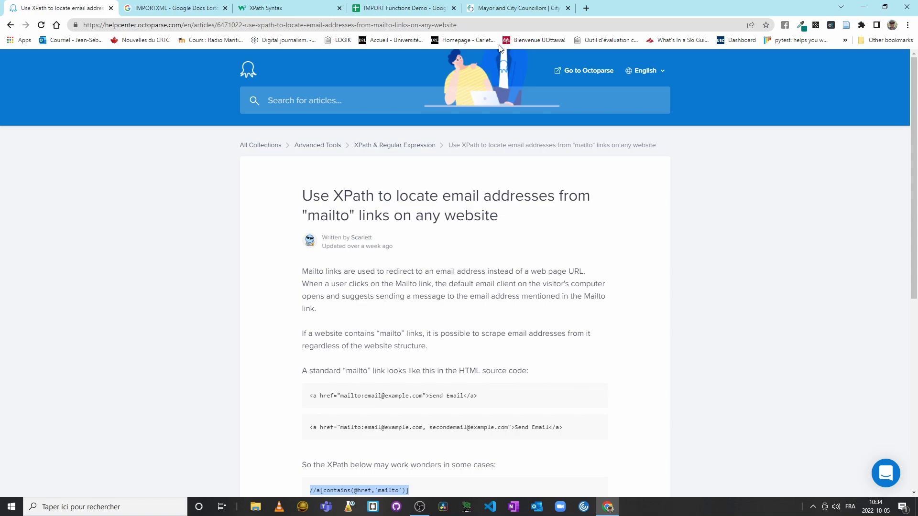
Step: Compare the Octoparse mailto XPath with the sample usage line in Google's IMPORTXML help article
{"action": "left_click", "coordinate": [514, 8]}
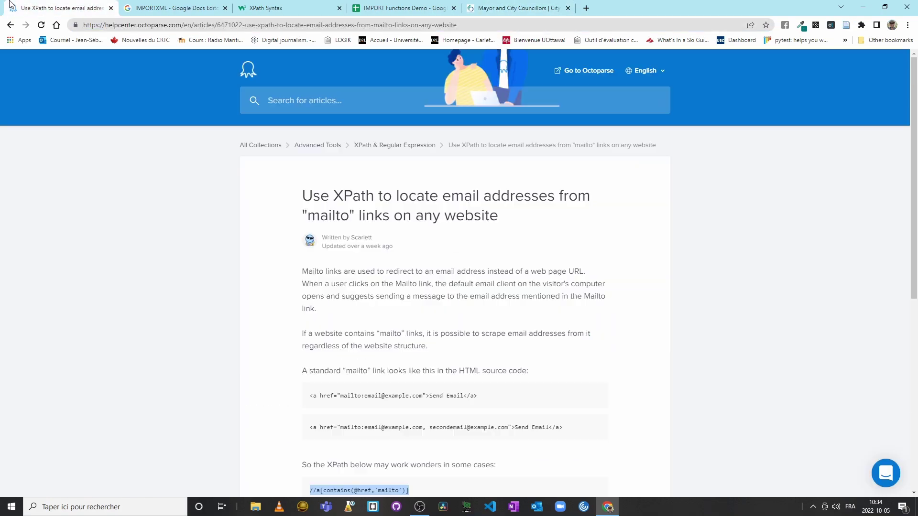
{"action": "left_click", "coordinate": [60, 9]}
{"action": "scroll", "coordinate": [451, 435], "scroll_direction": "down", "scroll_amount": 3}
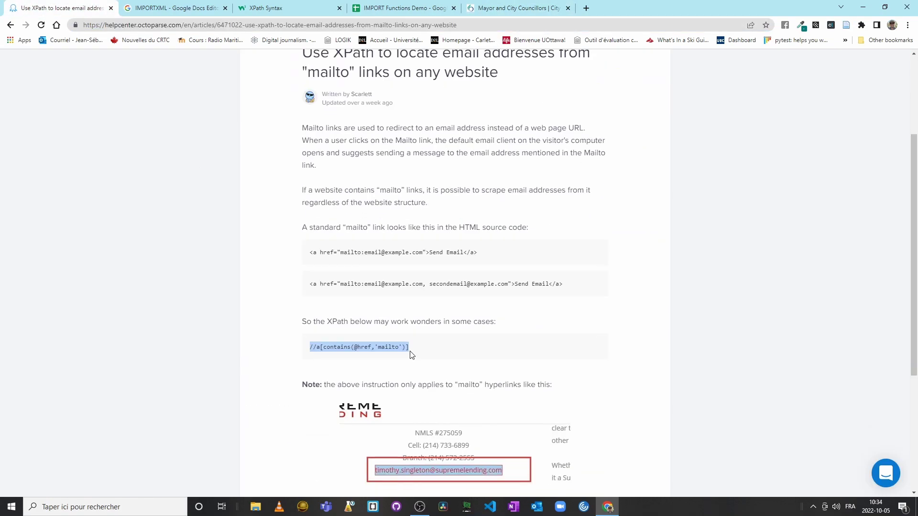
{"action": "left_click_drag", "start_coordinate": [414, 350], "coordinate": [308, 343]}
{"action": "left_click", "coordinate": [177, 7]}
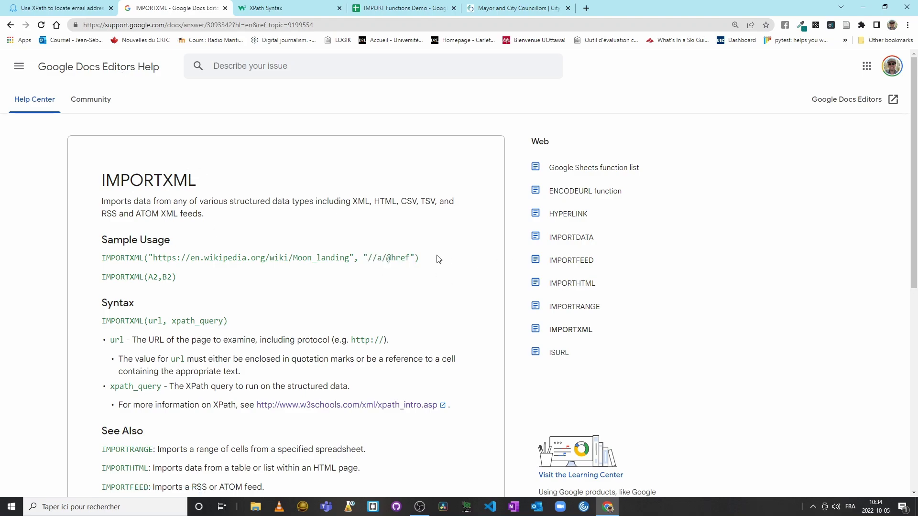
{"action": "left_click_drag", "start_coordinate": [439, 258], "coordinate": [111, 258]}
Step: Scroll to Selecting Nodes and select its path expressions table (nodename, /, //, .., @)
{"action": "left_click", "coordinate": [275, 7]}
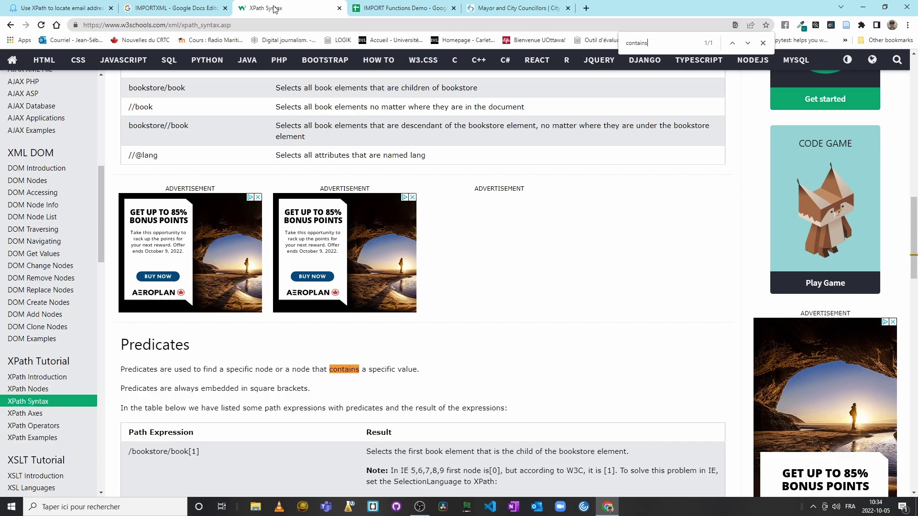
{"action": "scroll", "coordinate": [132, 291], "scroll_direction": "up", "scroll_amount": 15}
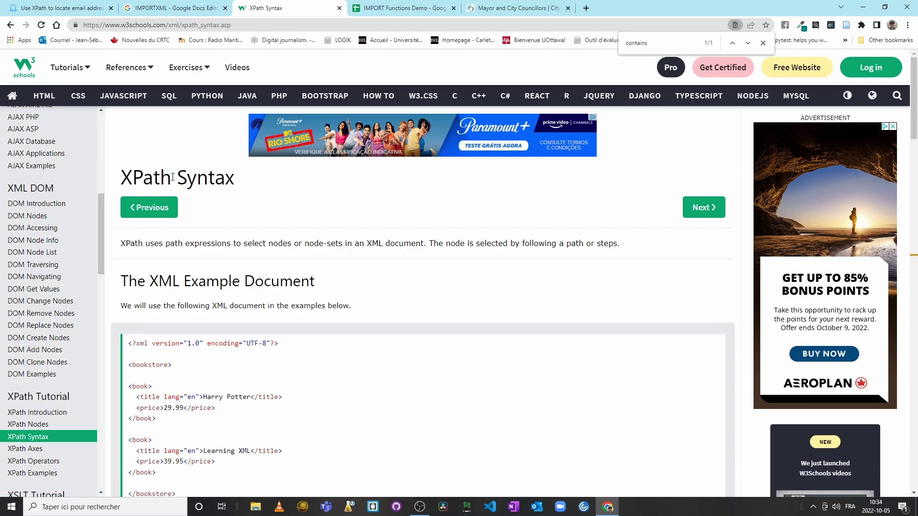
{"action": "scroll", "coordinate": [452, 240], "scroll_direction": "down", "scroll_amount": 1}
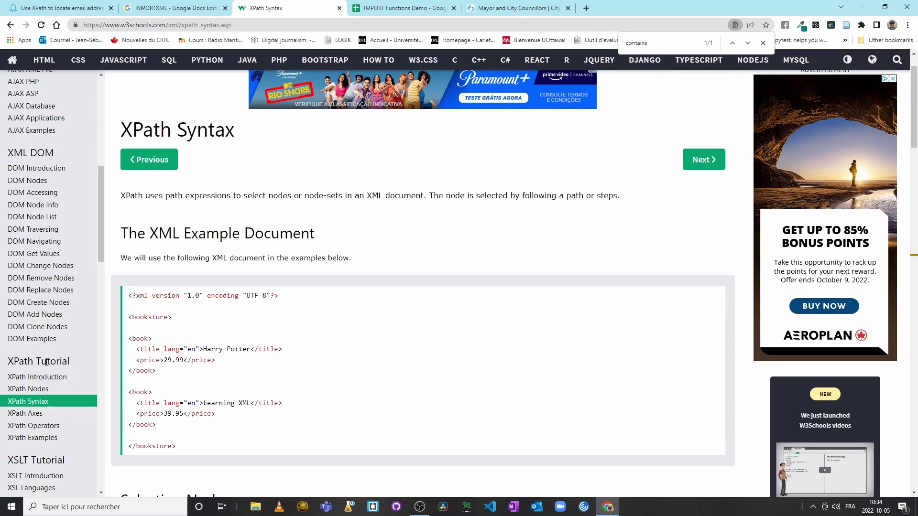
{"action": "scroll", "coordinate": [245, 329], "scroll_direction": "down", "scroll_amount": 8}
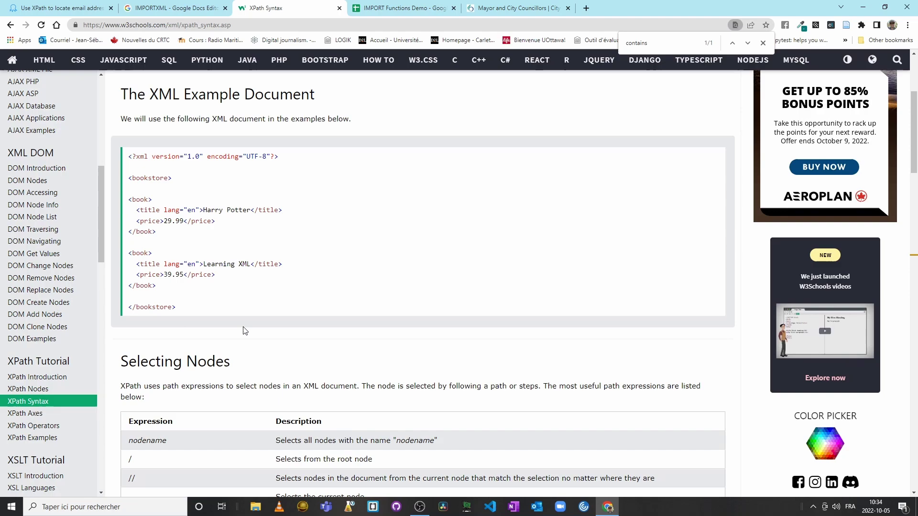
{"action": "left_click_drag", "start_coordinate": [142, 197], "coordinate": [472, 322]}
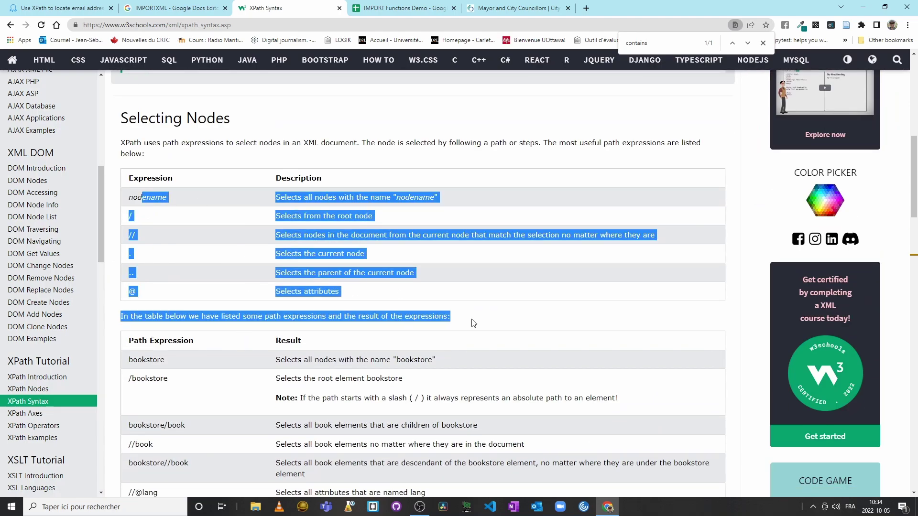